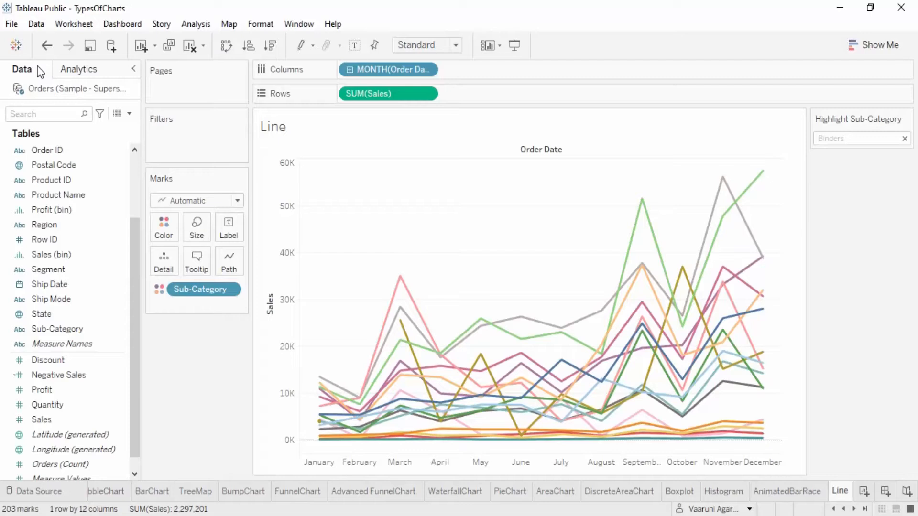
{"action": "mouse_move", "coordinate": [409, 411]}
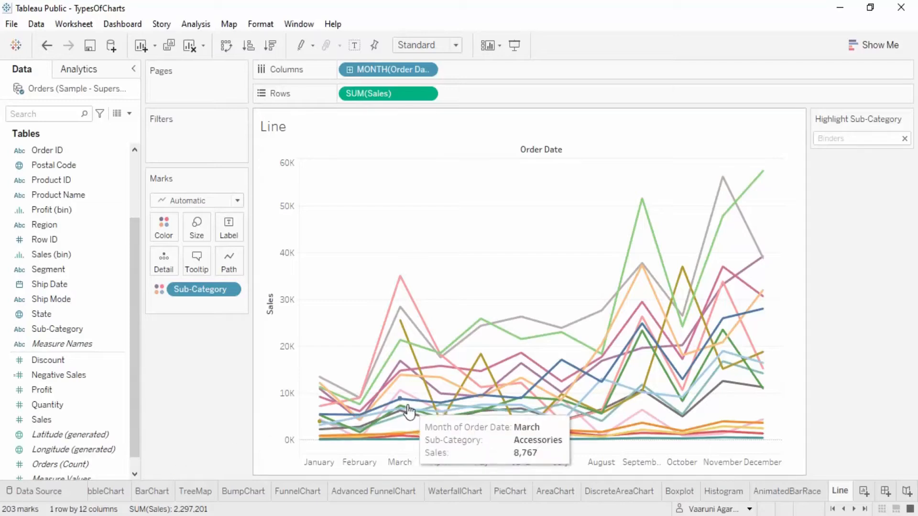
{"action": "left_click", "coordinate": [889, 487]}
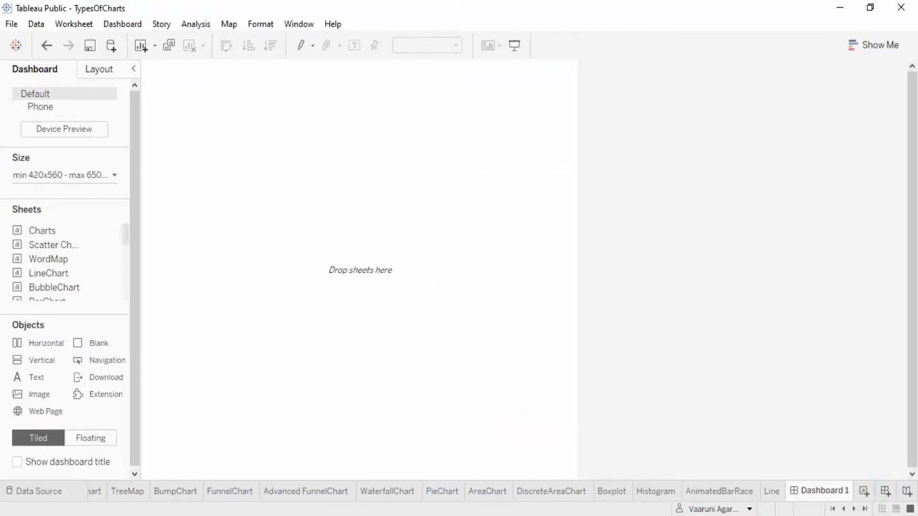
{"action": "right_click", "coordinate": [848, 489]}
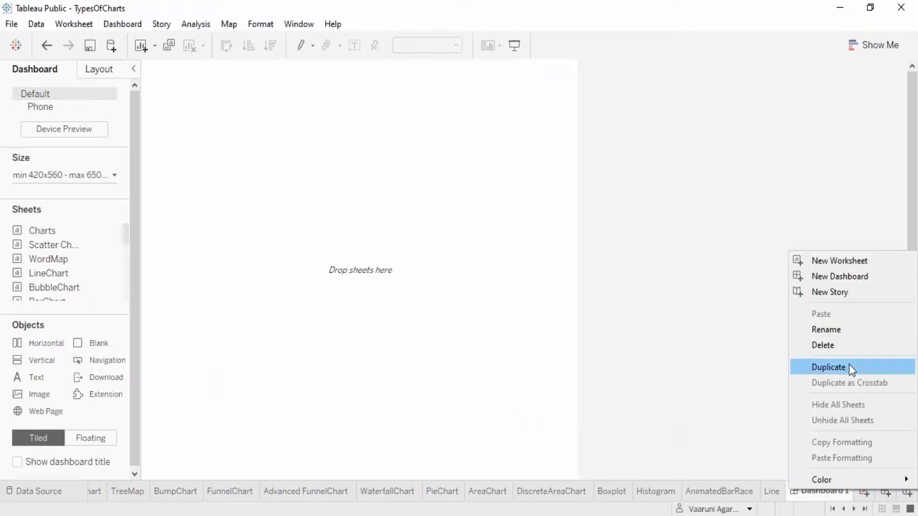
{"action": "left_click", "coordinate": [844, 350]}
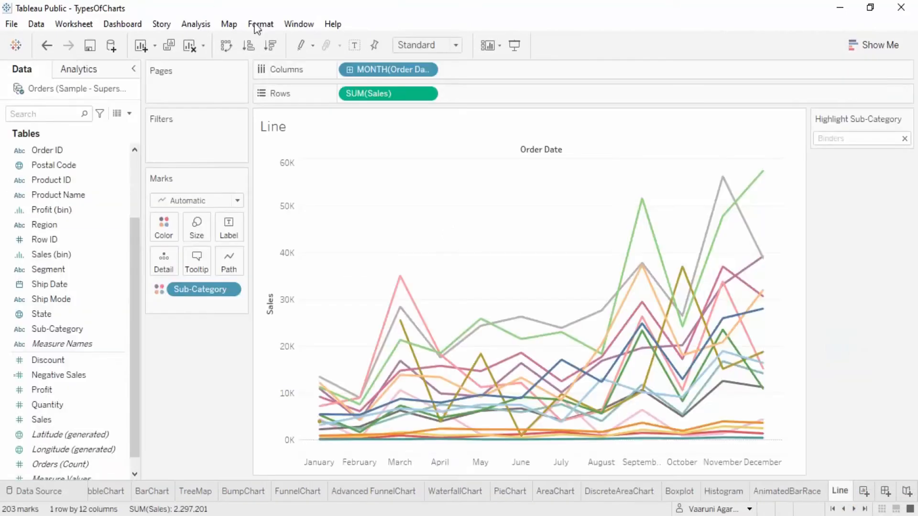
Create a new blank dashboard and turn on the device preview for its Phone layout.
{"action": "left_click", "coordinate": [124, 23]}
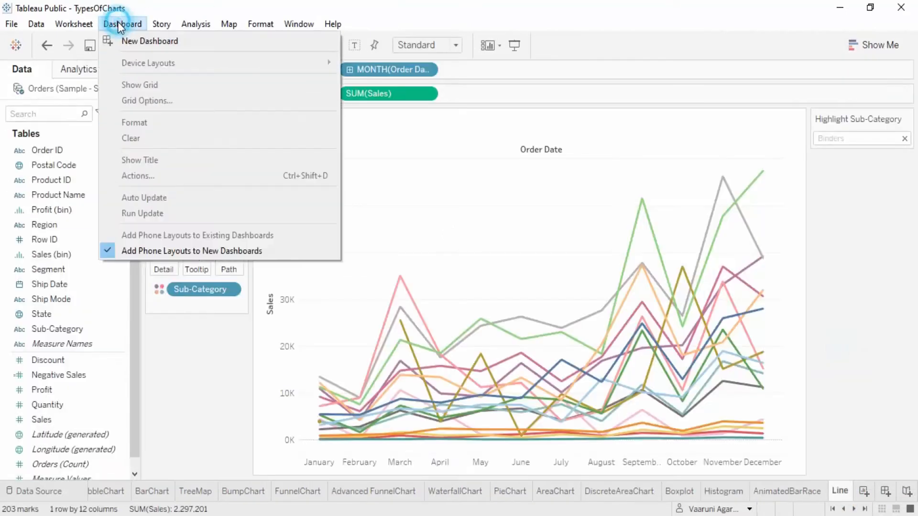
{"action": "left_click", "coordinate": [133, 41]}
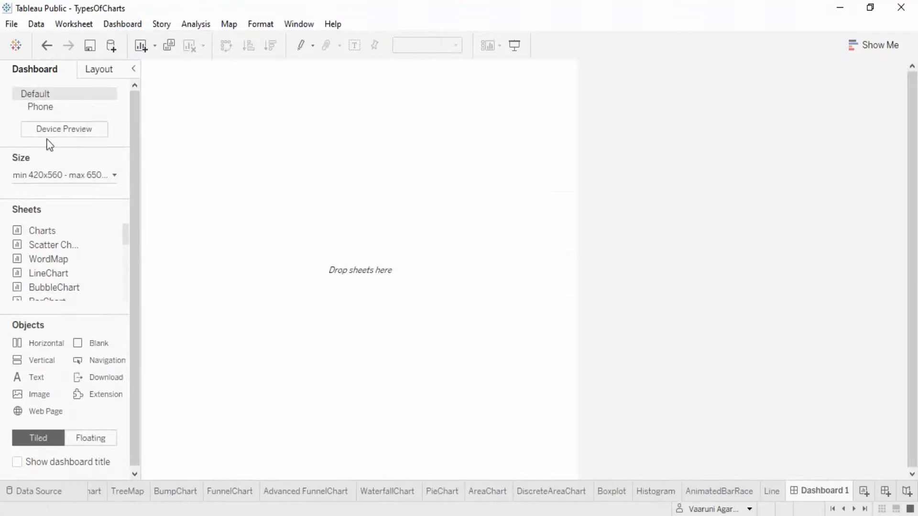
{"action": "left_click", "coordinate": [42, 108]}
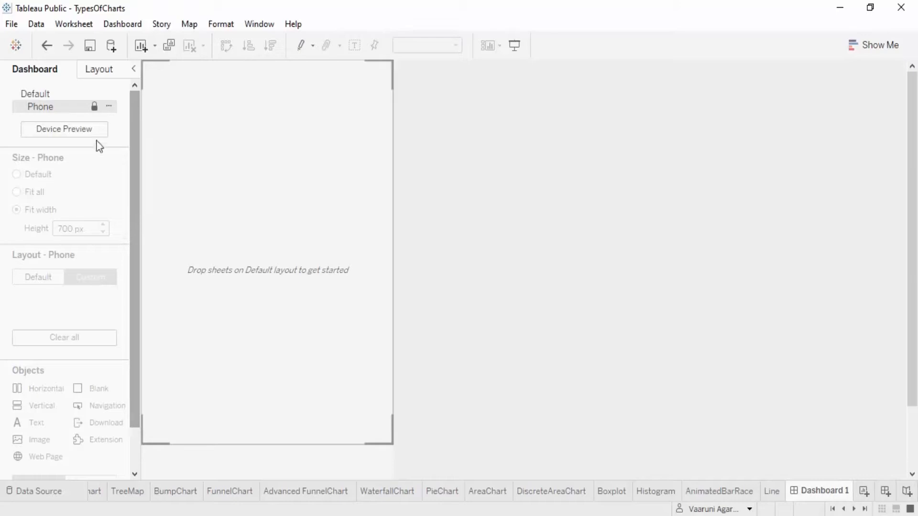
{"action": "left_click", "coordinate": [83, 130]}
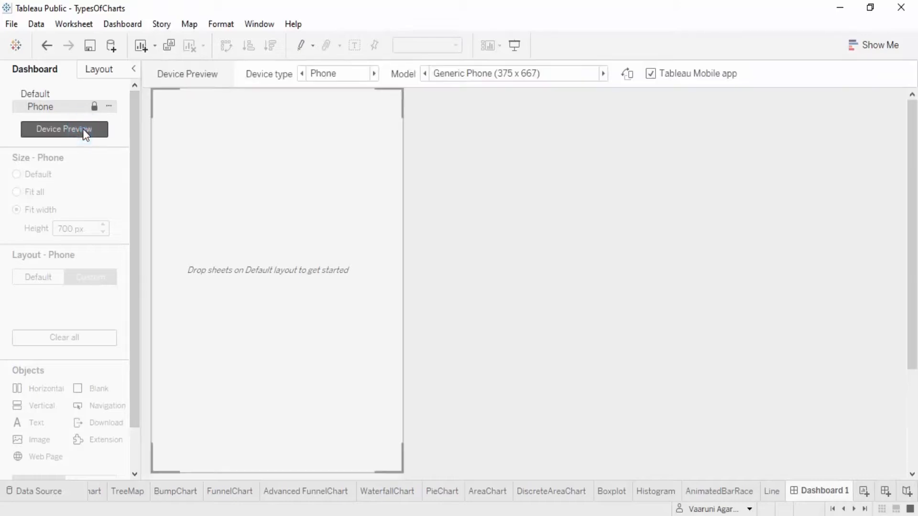
Preview the dashboard on the Desktop device type with the Large Desktop Monitor (2560 x 1440) model and add a desktop layout.
{"action": "left_click", "coordinate": [374, 74]}
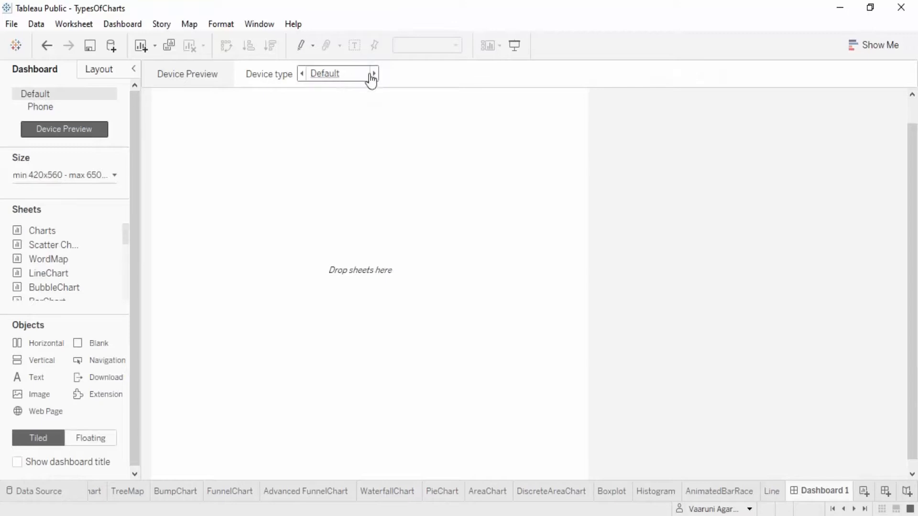
{"action": "left_click", "coordinate": [374, 74]}
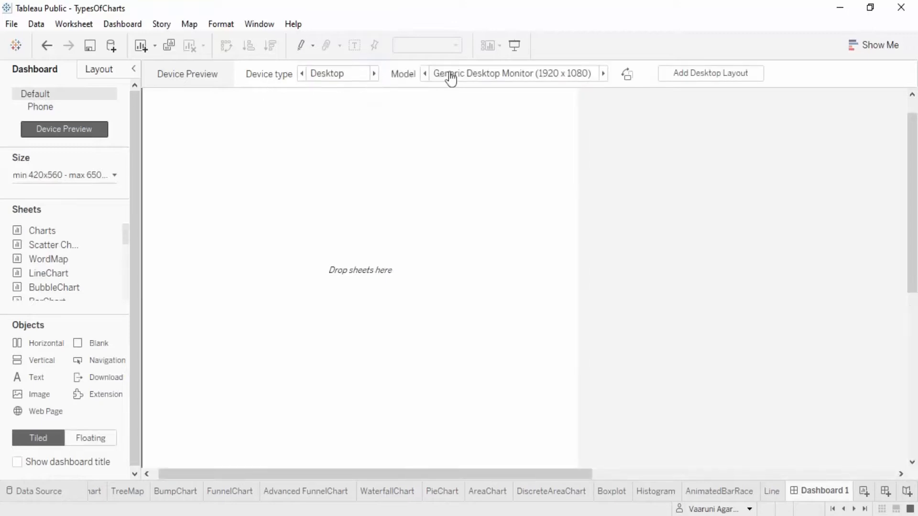
{"action": "left_click", "coordinate": [603, 74]}
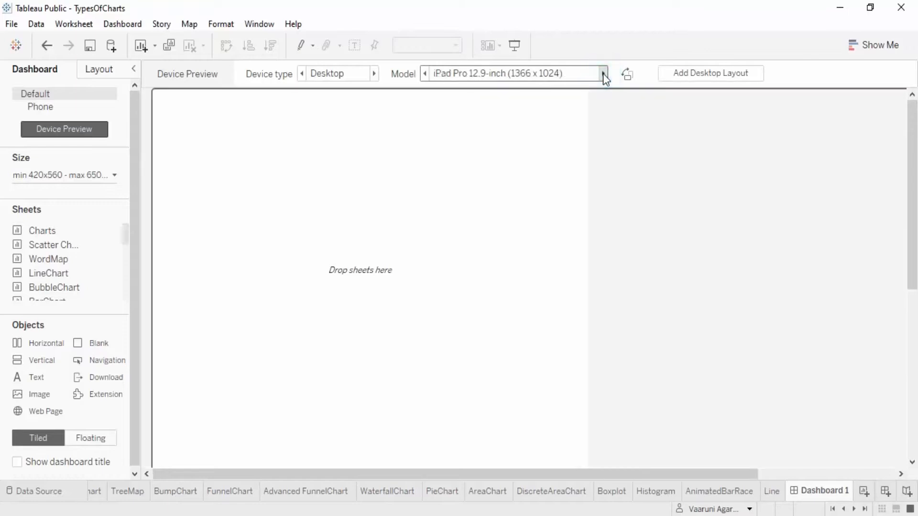
{"action": "left_click", "coordinate": [603, 74]}
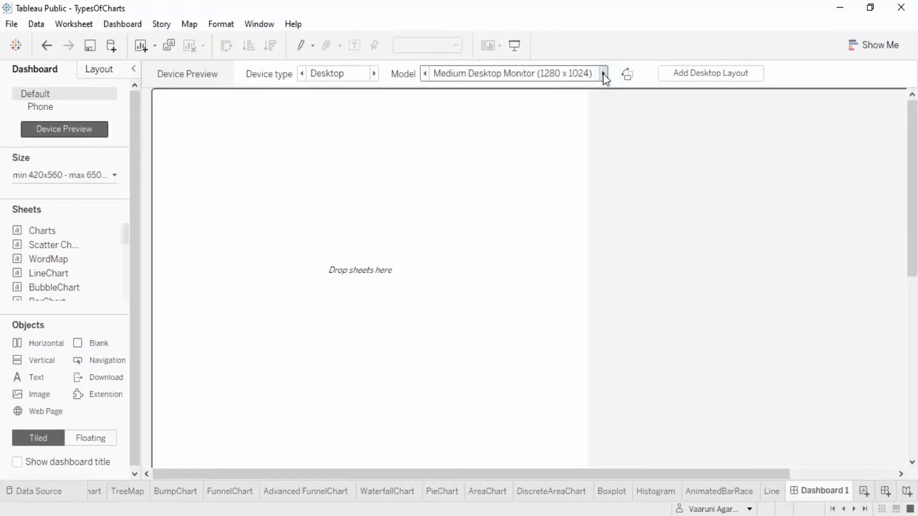
{"action": "left_click", "coordinate": [604, 74]}
{"action": "left_click", "coordinate": [604, 74]}
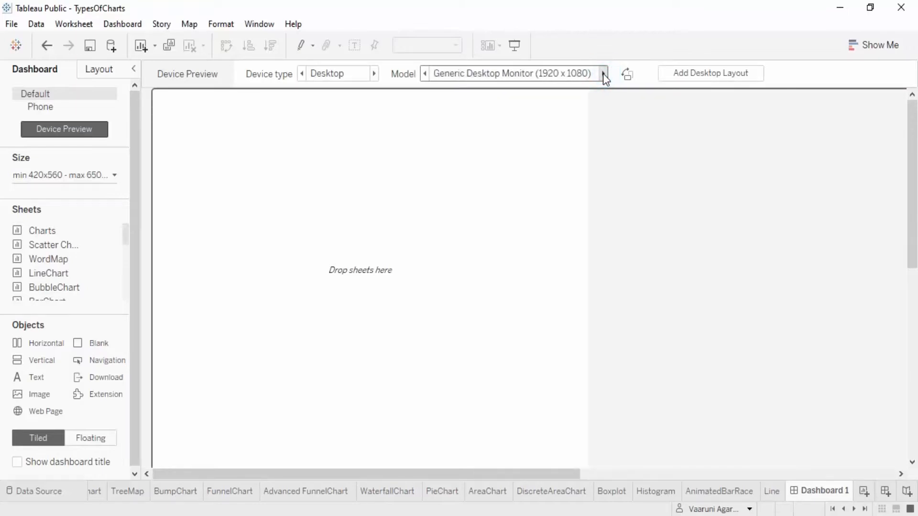
{"action": "left_click", "coordinate": [603, 73]}
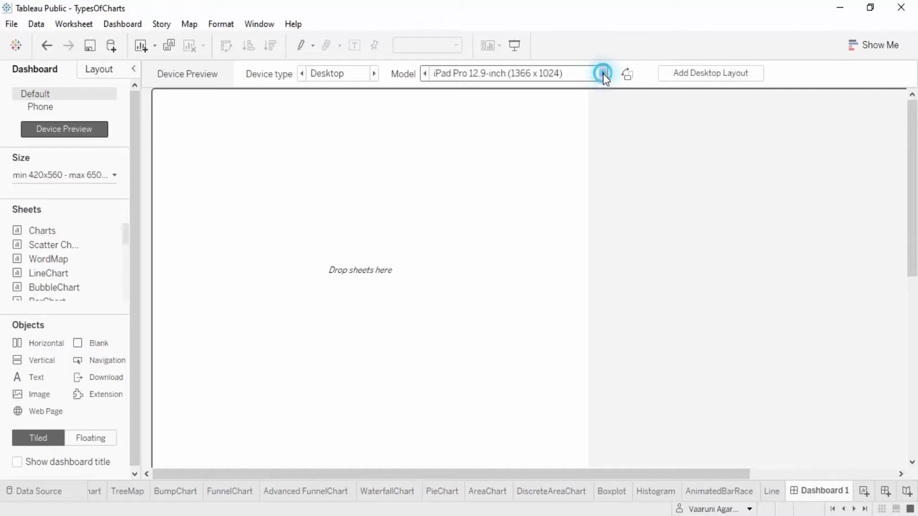
{"action": "left_click", "coordinate": [604, 73]}
{"action": "left_click", "coordinate": [603, 74]}
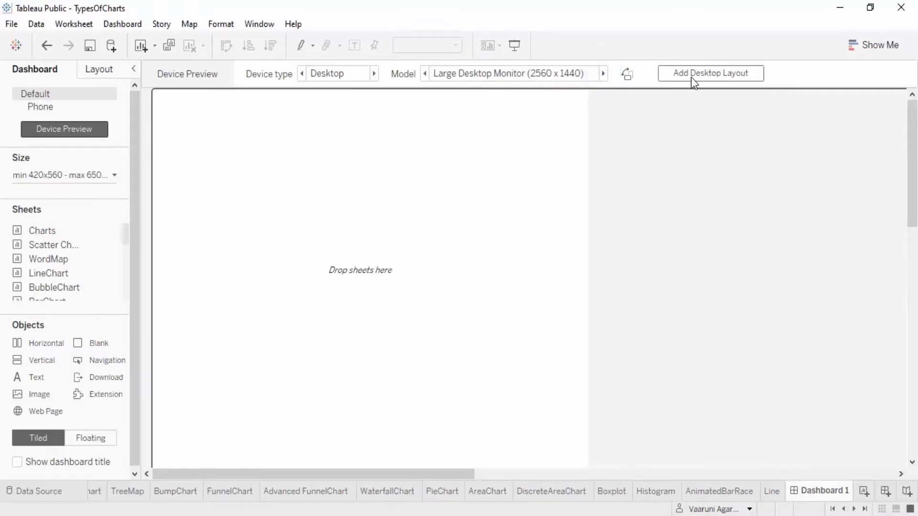
{"action": "left_click", "coordinate": [693, 77]}
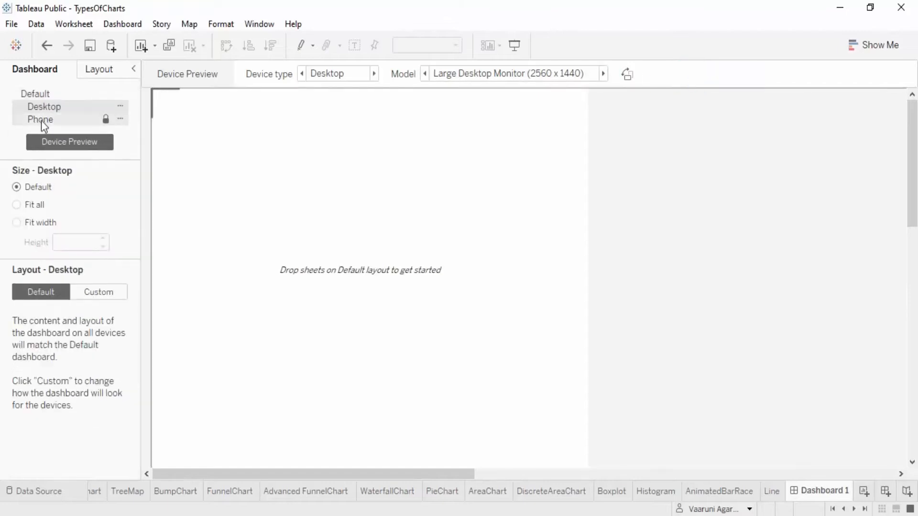
Switch between the dashboard's device layouts and return to the Default layout.
{"action": "left_click", "coordinate": [48, 107]}
{"action": "left_click", "coordinate": [49, 114]}
{"action": "left_click", "coordinate": [43, 94]}
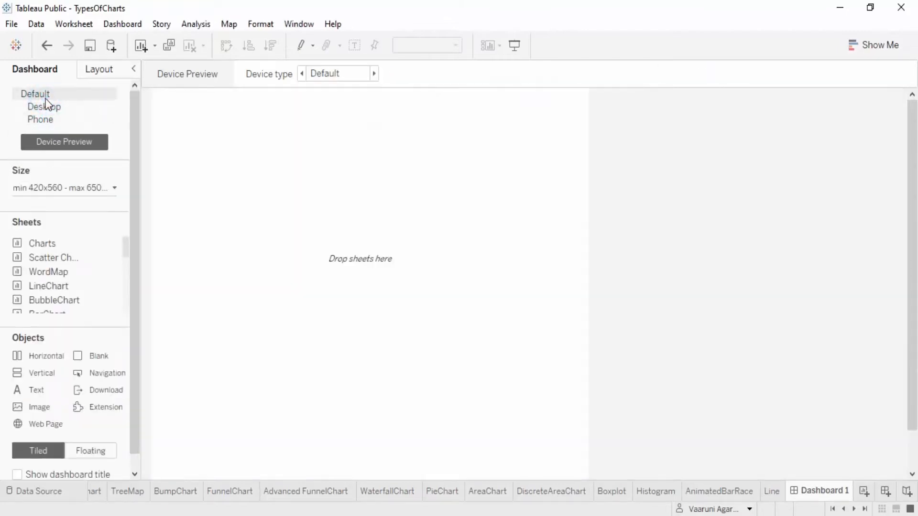
{"action": "left_click", "coordinate": [47, 106]}
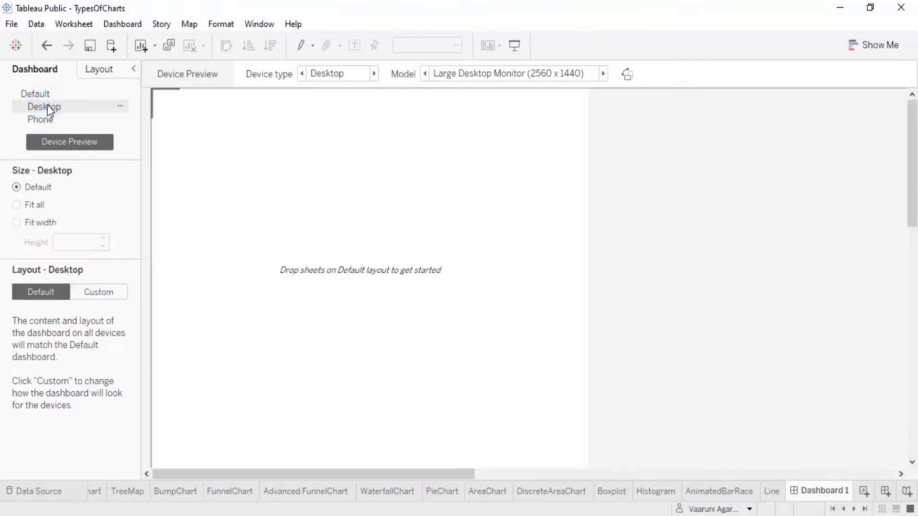
{"action": "left_click", "coordinate": [45, 94]}
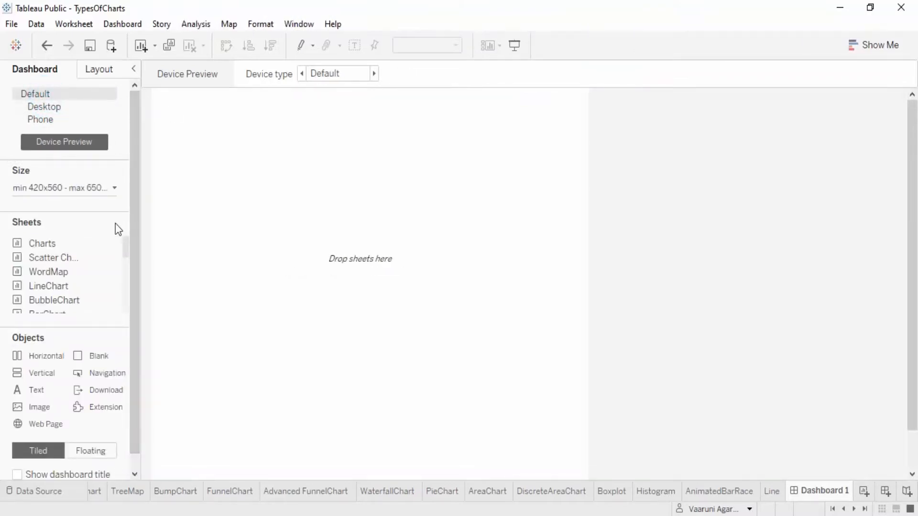
Remove the maximum size limit from the dashboard's Range sizing, keeping the 420 x 560 px minimum.
{"action": "left_click", "coordinate": [114, 187]}
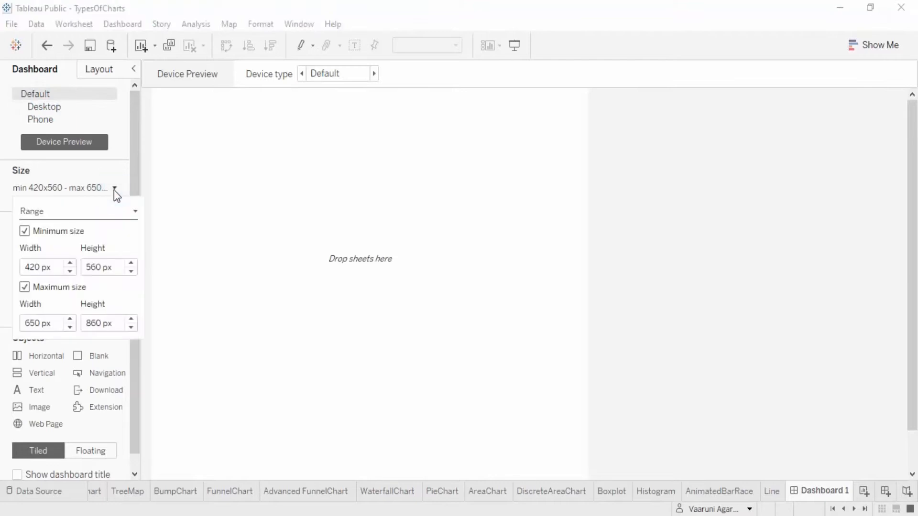
{"action": "left_click", "coordinate": [39, 263]}
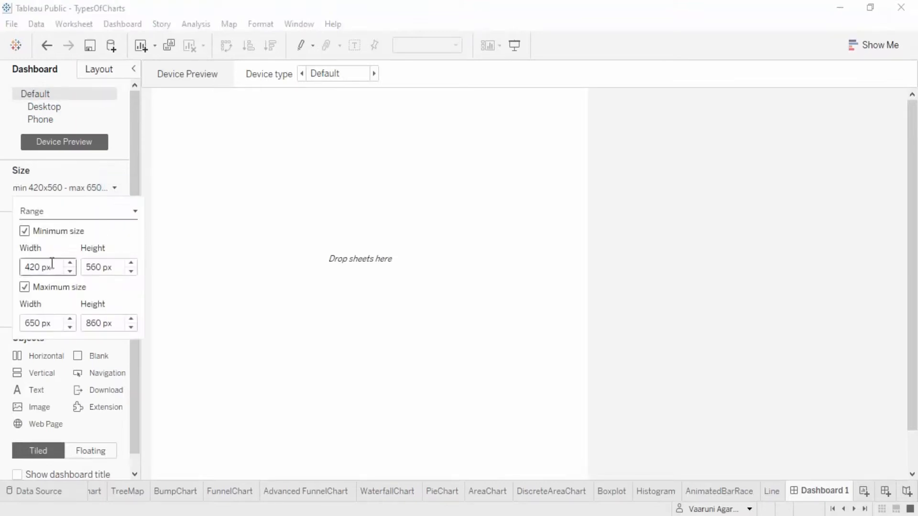
{"action": "left_click", "coordinate": [26, 234]}
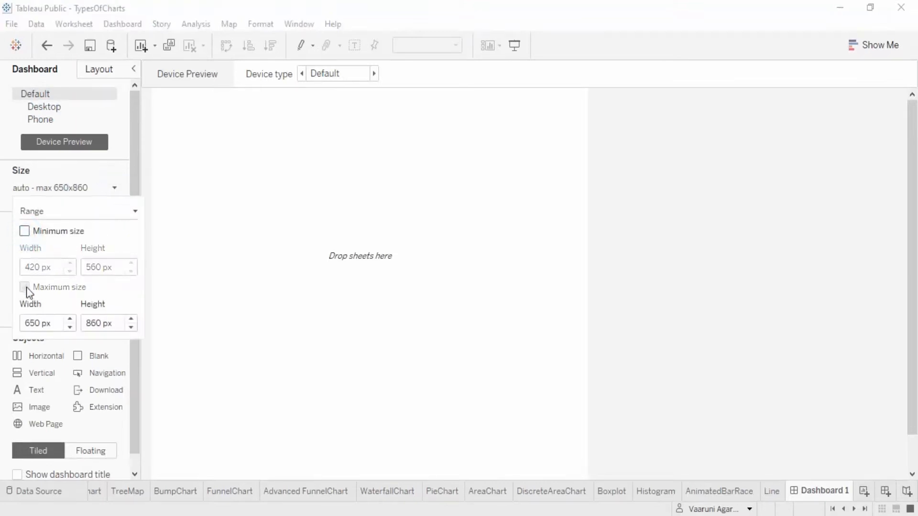
{"action": "left_click", "coordinate": [24, 231]}
{"action": "left_click", "coordinate": [130, 213]}
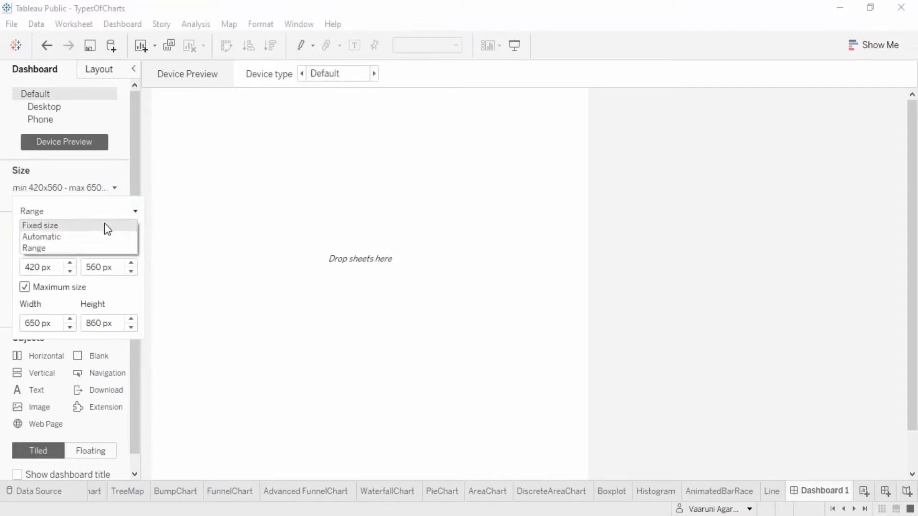
{"action": "left_click", "coordinate": [102, 208]}
{"action": "left_click", "coordinate": [24, 288]}
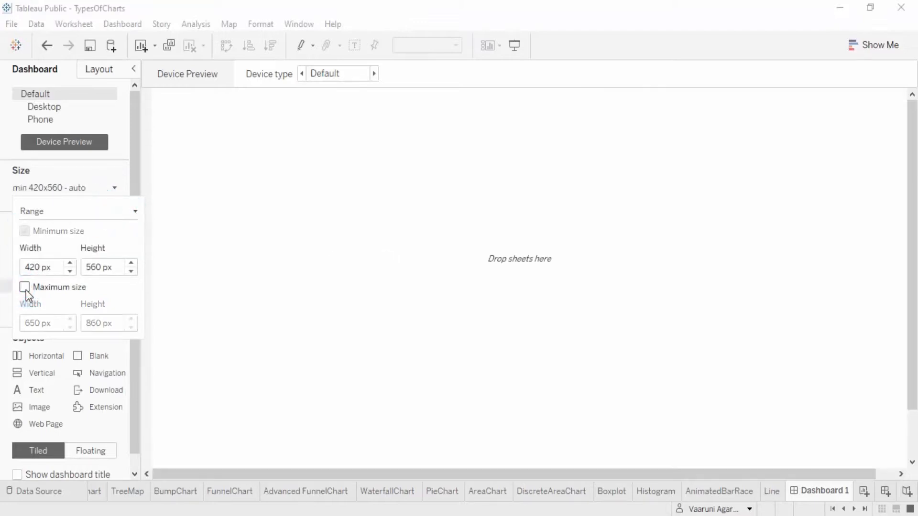
{"action": "left_click", "coordinate": [221, 244]}
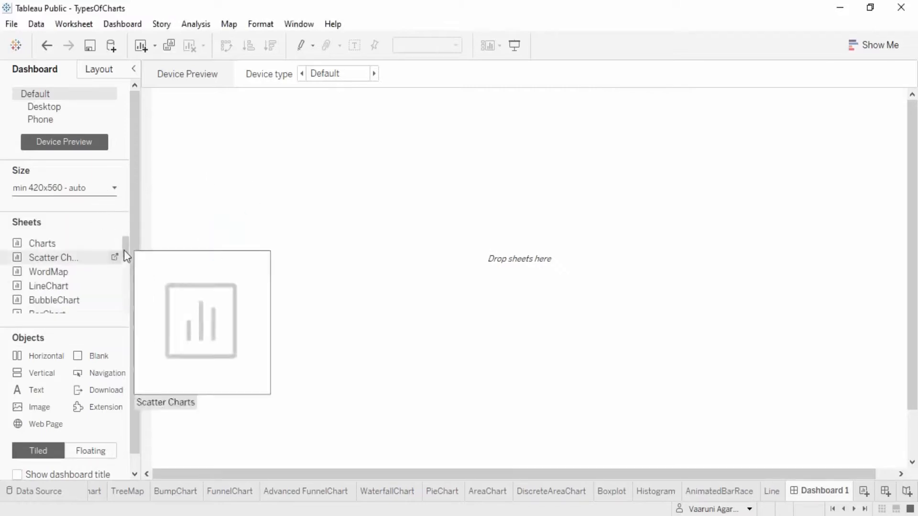
Browse the available sheets and place the Charts sheet on the empty dashboard.
{"action": "left_click_drag", "start_coordinate": [128, 244], "coordinate": [132, 307]}
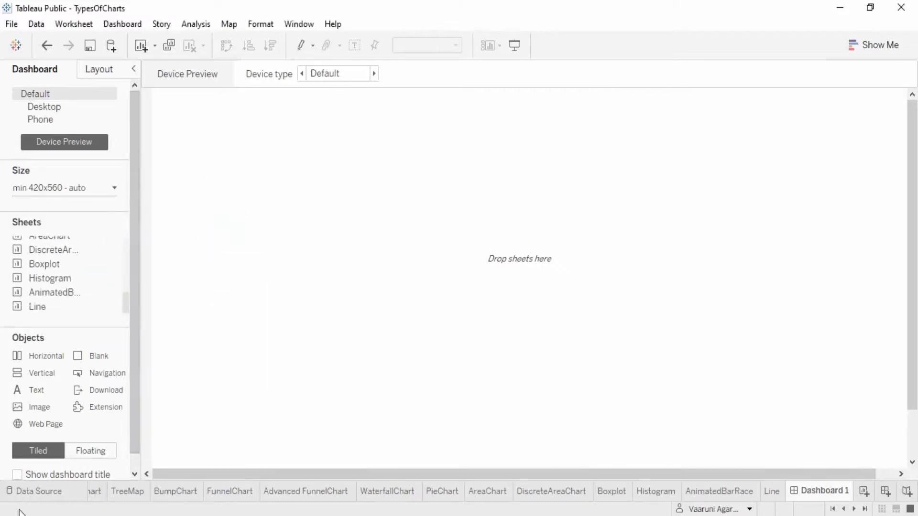
{"action": "mouse_move", "coordinate": [119, 293]}
{"action": "mouse_move", "coordinate": [114, 308]}
{"action": "scroll", "coordinate": [114, 314], "scroll_direction": "up", "scroll_amount": 3}
{"action": "scroll", "coordinate": [113, 314], "scroll_direction": "up", "scroll_amount": 3}
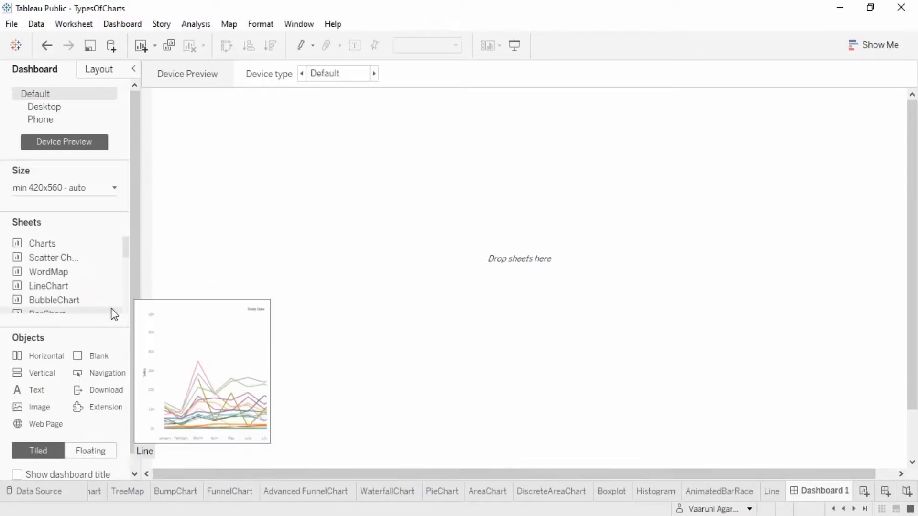
{"action": "mouse_move", "coordinate": [122, 243]}
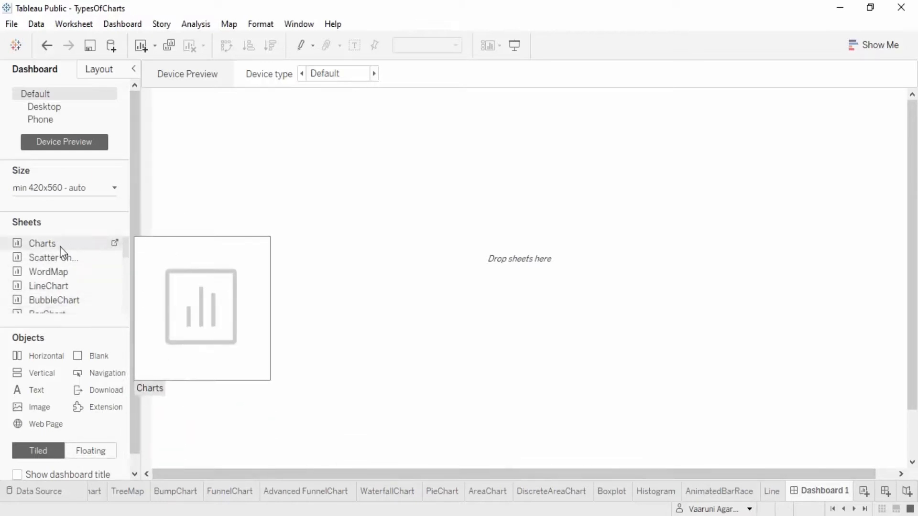
{"action": "left_click_drag", "start_coordinate": [54, 248], "coordinate": [182, 213]}
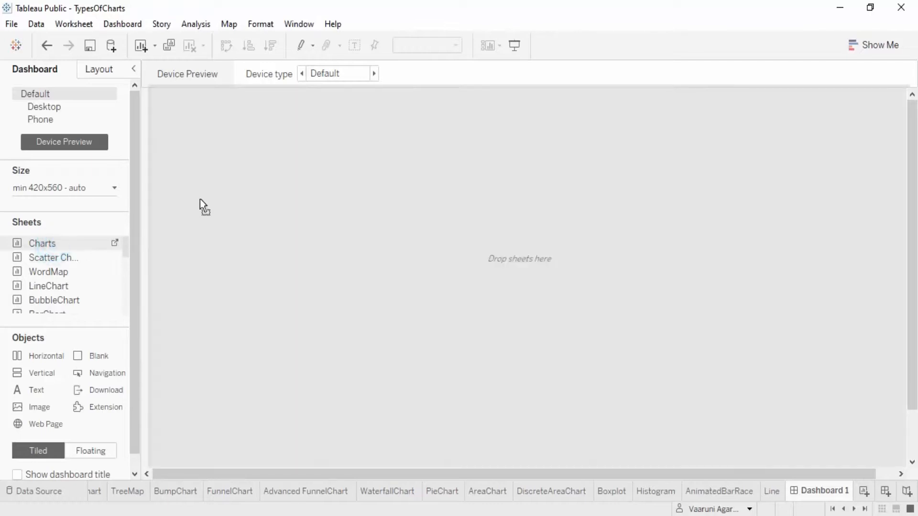
{"action": "left_click_drag", "start_coordinate": [211, 184], "coordinate": [212, 187]}
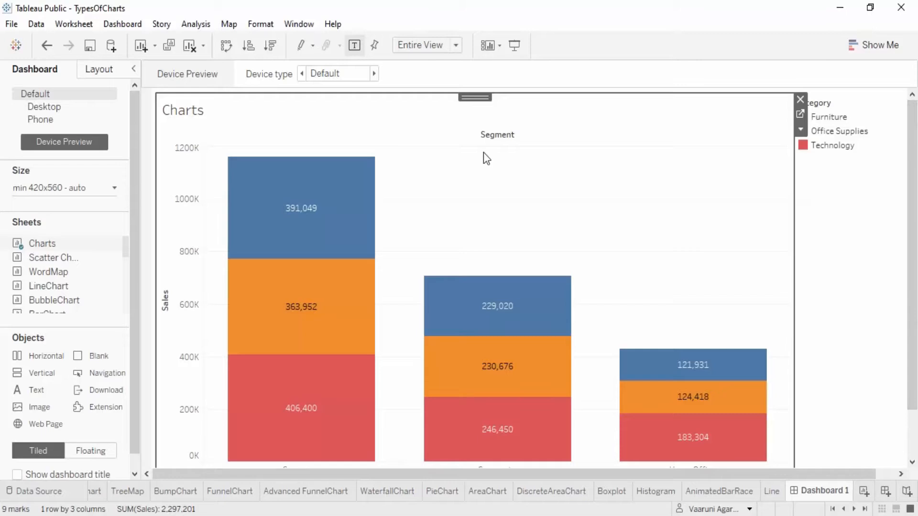
Add the WordMap sheet to the right of Charts and the BubbleChart sheet below WordMap.
{"action": "left_click_drag", "start_coordinate": [41, 271], "coordinate": [721, 343]}
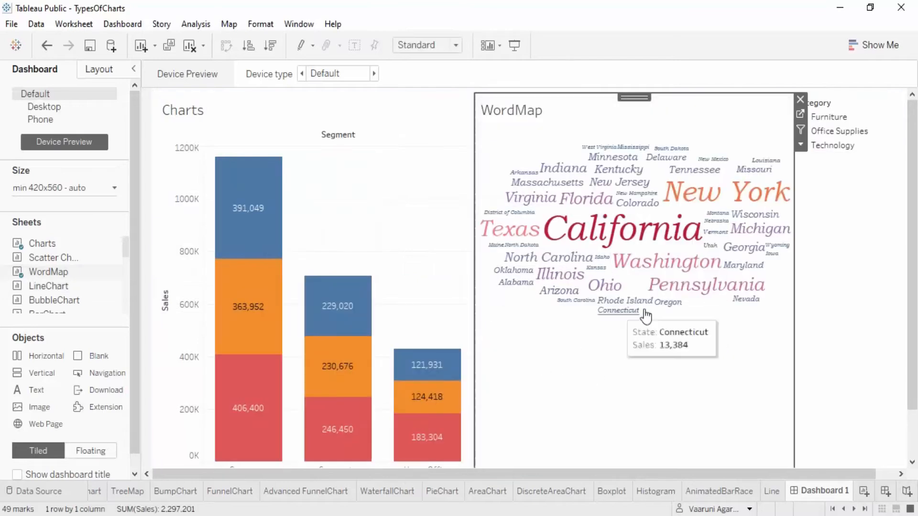
{"action": "left_click_drag", "start_coordinate": [69, 300], "coordinate": [688, 396]}
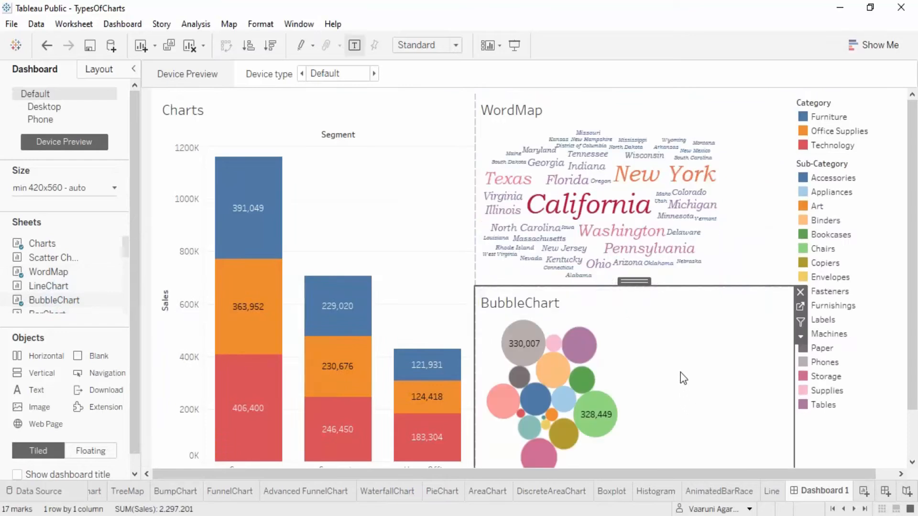
Move BubbleChart above Charts and narrow their shared column so WordMap takes up more width.
{"action": "mouse_move", "coordinate": [634, 281]}
{"action": "left_mouse_down"}
{"action": "mouse_move", "coordinate": [638, 263]}
{"action": "mouse_move", "coordinate": [492, 254]}
{"action": "mouse_move", "coordinate": [245, 264]}
{"action": "mouse_move", "coordinate": [258, 182]}
{"action": "mouse_move", "coordinate": [268, 176]}
{"action": "left_mouse_up"}
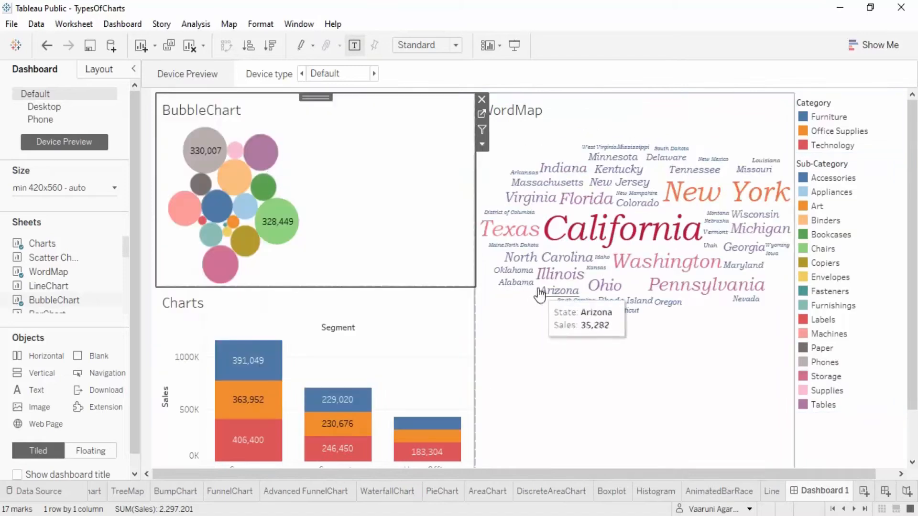
{"action": "left_click_drag", "start_coordinate": [475, 179], "coordinate": [331, 202]}
{"action": "mouse_move", "coordinate": [328, 373]}
{"action": "left_mouse_down"}
{"action": "mouse_move", "coordinate": [363, 371]}
{"action": "mouse_move", "coordinate": [320, 371]}
{"action": "left_mouse_up"}
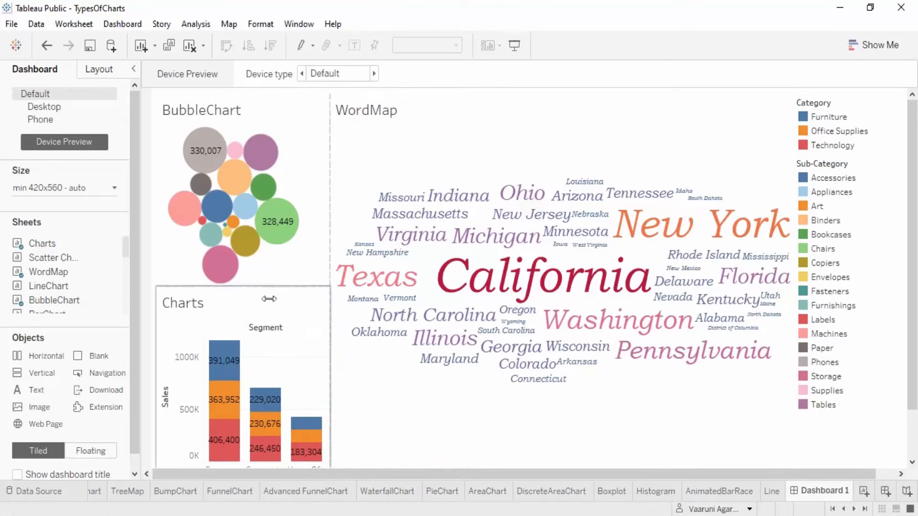
{"action": "mouse_move", "coordinate": [77, 302]}
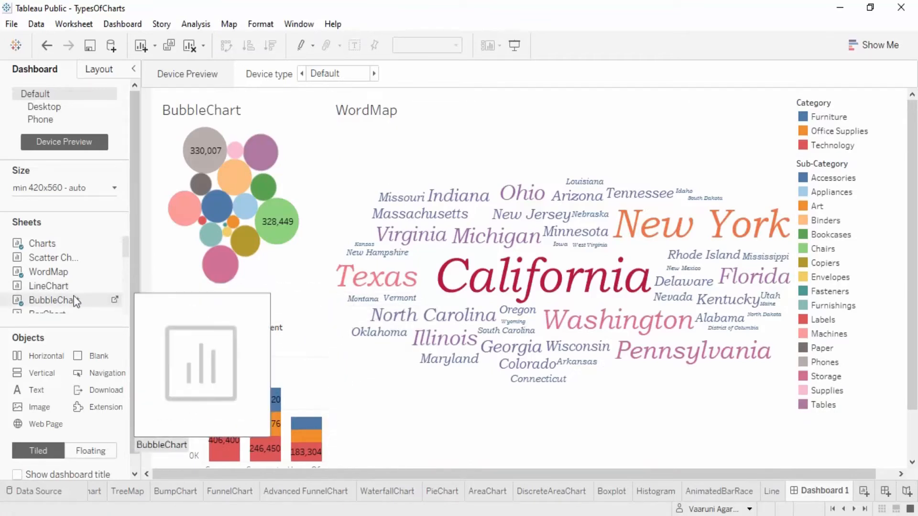
Add the TreeMap sheet below WordMap with the larger share of the height, and widen the column holding BubbleChart and Charts.
{"action": "scroll", "coordinate": [72, 288], "scroll_direction": "down", "scroll_amount": 3}
{"action": "mouse_move", "coordinate": [53, 286]}
{"action": "left_mouse_down"}
{"action": "mouse_move", "coordinate": [472, 334]}
{"action": "mouse_move", "coordinate": [630, 413]}
{"action": "left_mouse_up"}
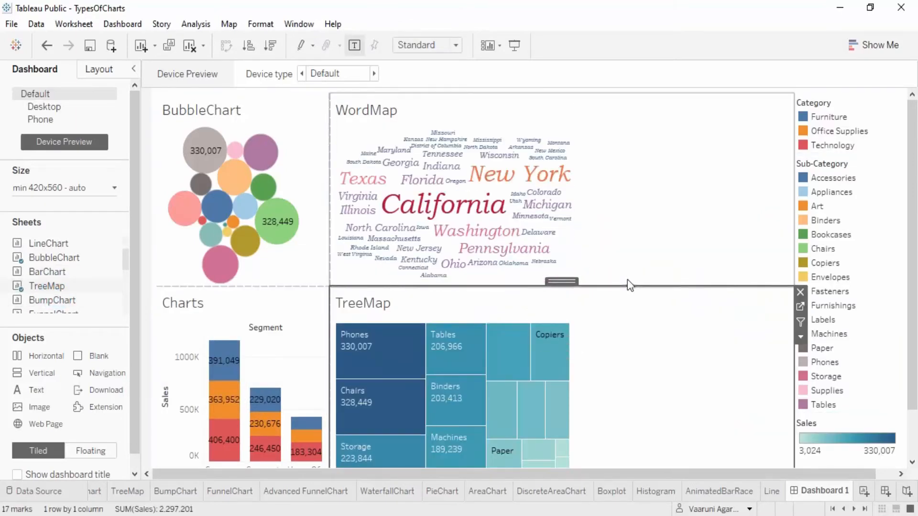
{"action": "left_click_drag", "start_coordinate": [629, 285], "coordinate": [626, 217]}
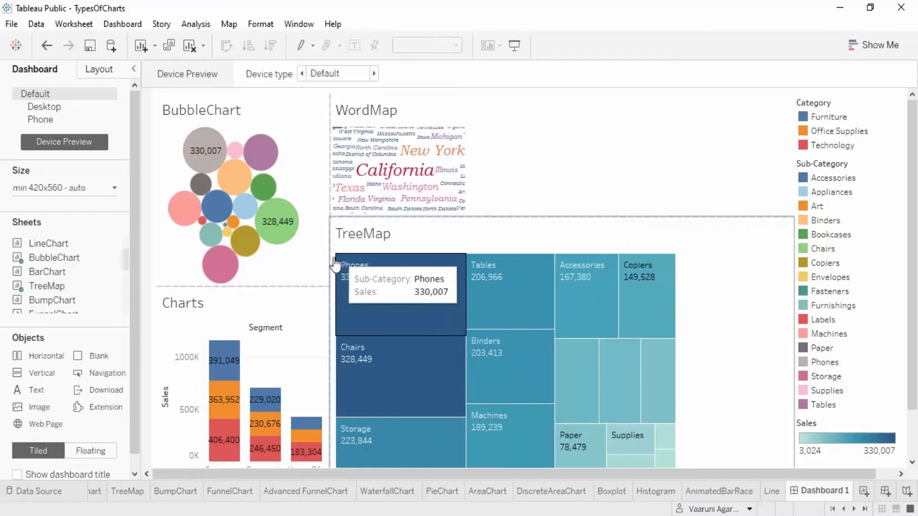
{"action": "left_click_drag", "start_coordinate": [330, 258], "coordinate": [462, 259]}
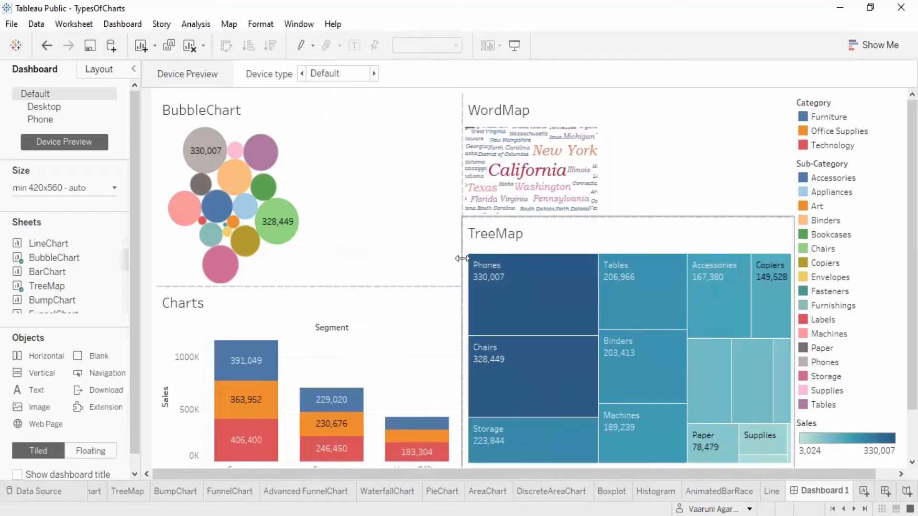
{"action": "left_click_drag", "start_coordinate": [634, 217], "coordinate": [631, 245]}
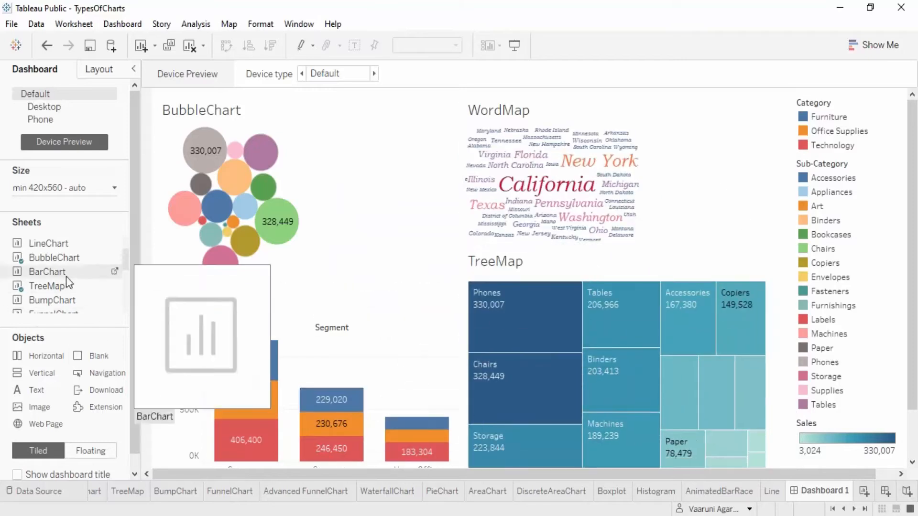
Add BumpChart to the right of BubbleChart and AreaChart to the right of WordMap, widening both added charts slightly.
{"action": "left_click_drag", "start_coordinate": [58, 301], "coordinate": [442, 203]}
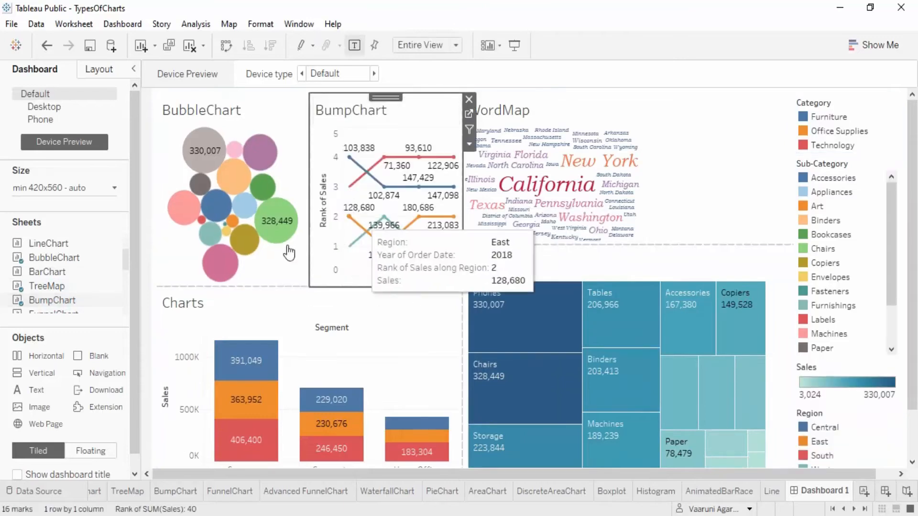
{"action": "left_click_drag", "start_coordinate": [310, 188], "coordinate": [296, 189]}
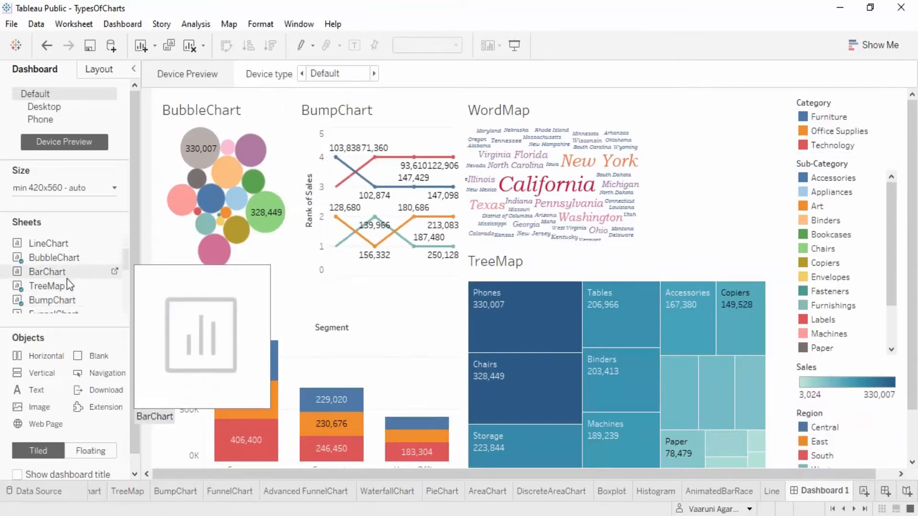
{"action": "scroll", "coordinate": [61, 287], "scroll_direction": "down", "scroll_amount": 2}
{"action": "left_click_drag", "start_coordinate": [61, 286], "coordinate": [723, 192]}
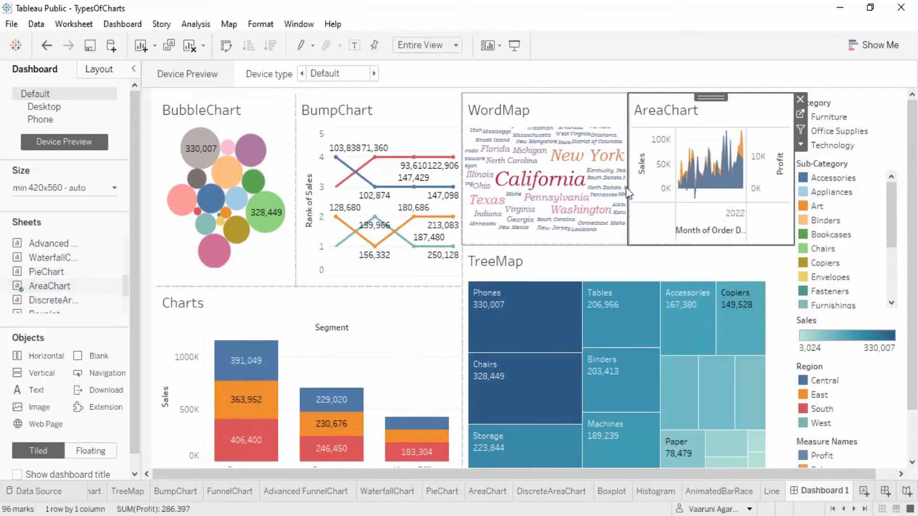
{"action": "left_click_drag", "start_coordinate": [628, 192], "coordinate": [616, 193]}
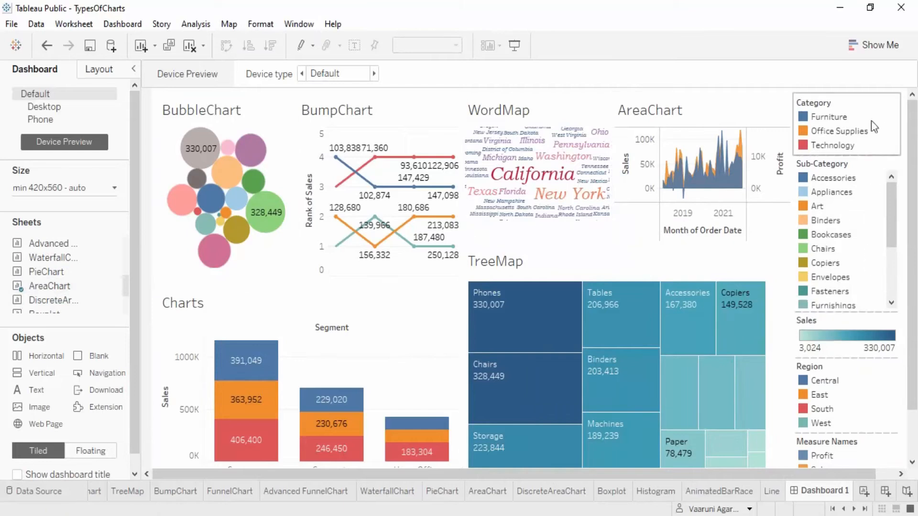
Try keeping only the Consumer segment's Furniture bar in Charts, and undo that filter.
{"action": "mouse_move", "coordinate": [474, 403]}
{"action": "mouse_move", "coordinate": [754, 325]}
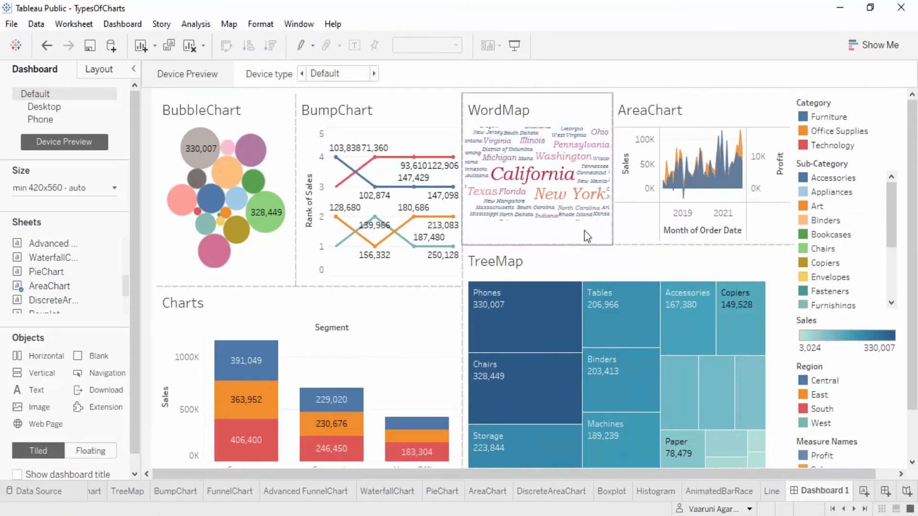
{"action": "left_click", "coordinate": [251, 367]}
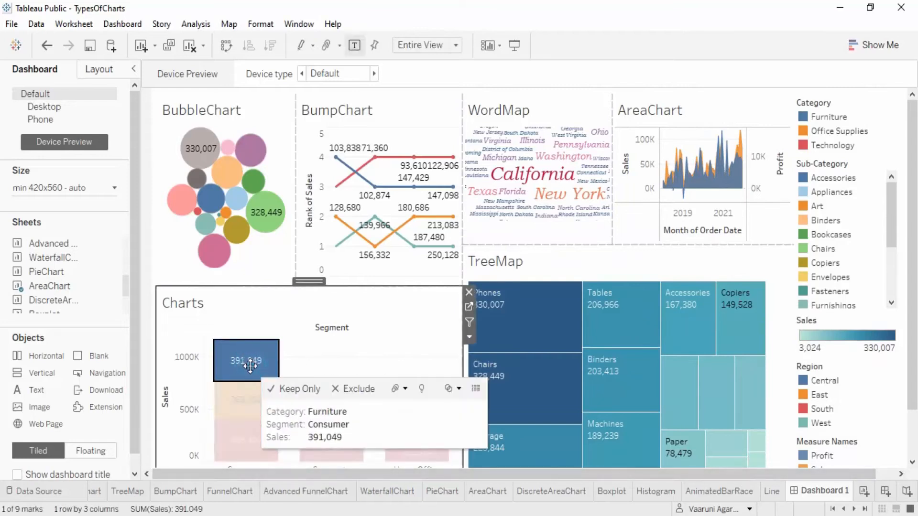
{"action": "left_click", "coordinate": [293, 395]}
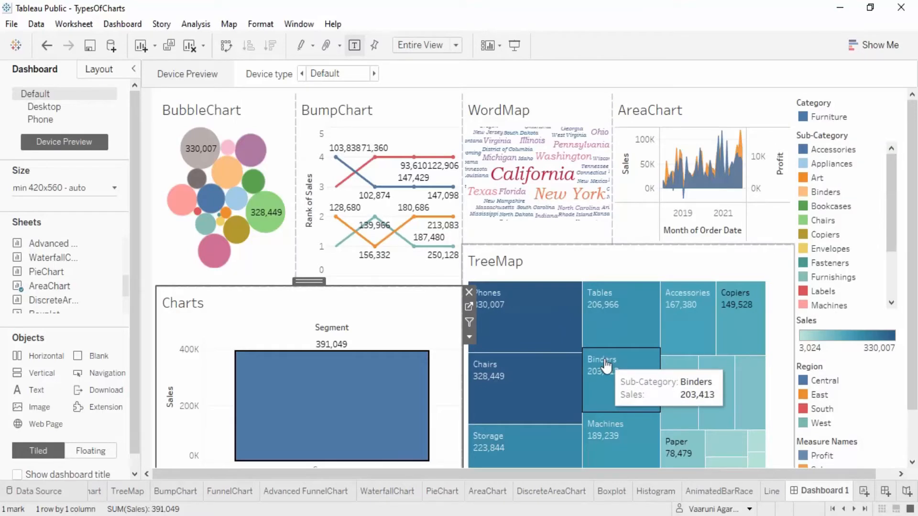
{"action": "key", "text": "ctrl+z"}
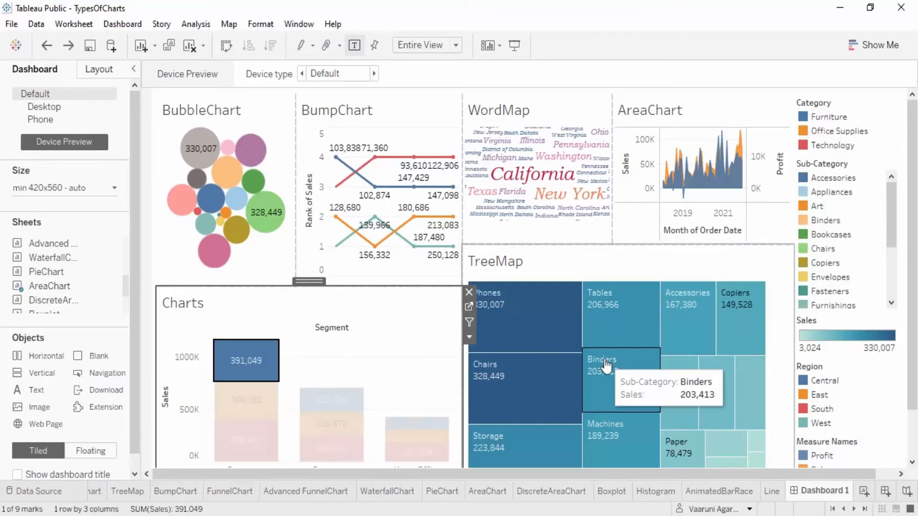
{"action": "left_click", "coordinate": [390, 346]}
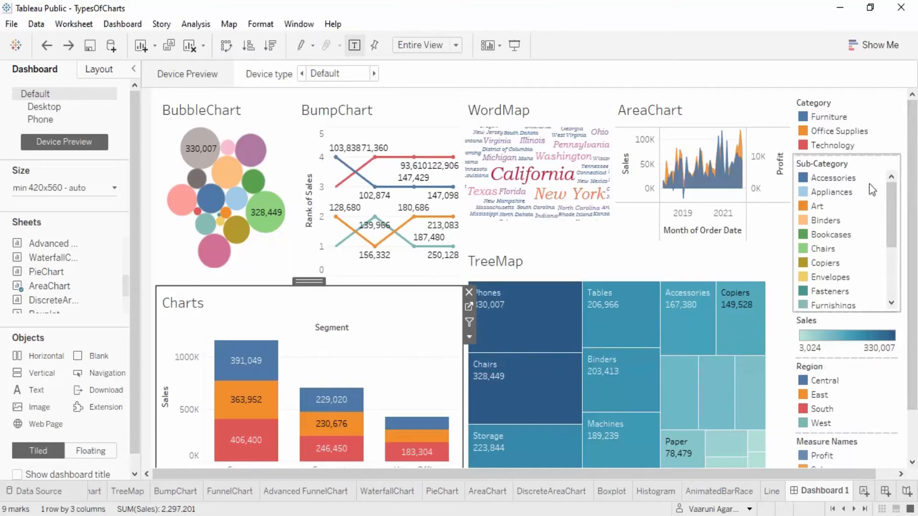
Examine the Measure Names legend's options and its color editing settings for Profit without changing them.
{"action": "scroll", "coordinate": [877, 426], "scroll_direction": "down", "scroll_amount": 2}
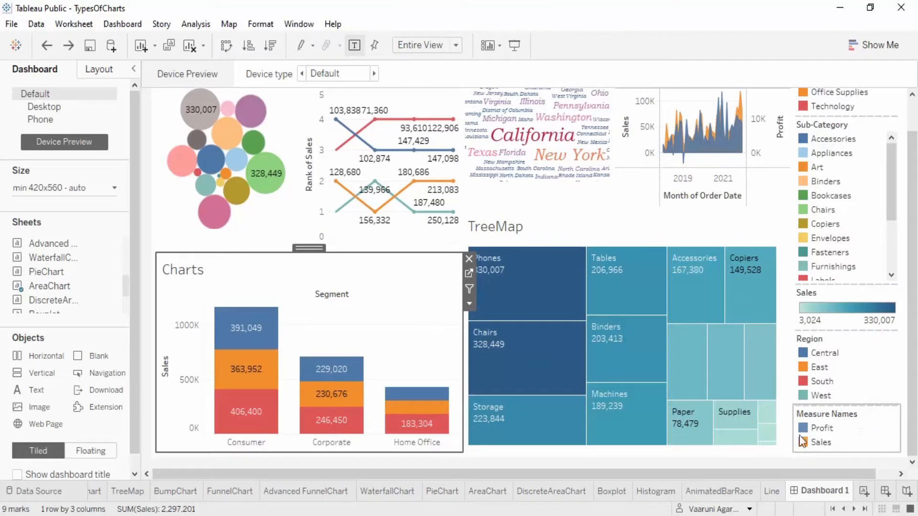
{"action": "left_click", "coordinate": [815, 430]}
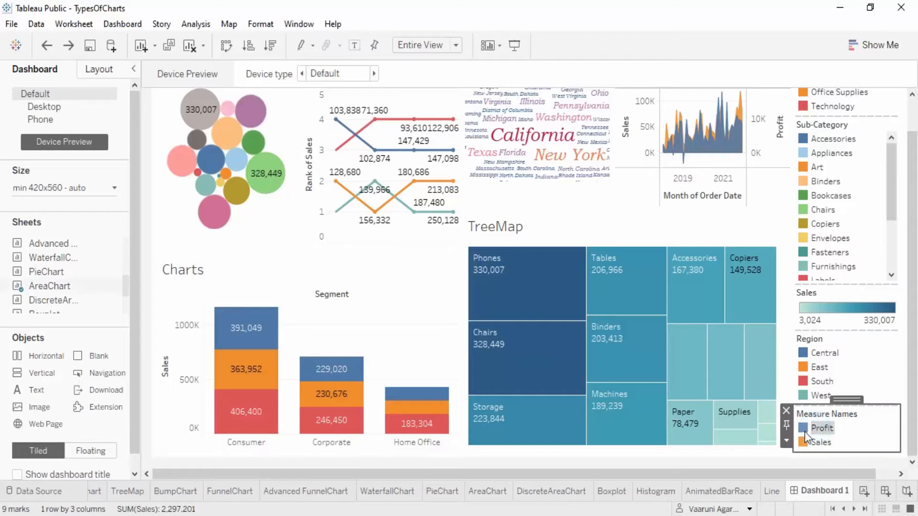
{"action": "right_click", "coordinate": [806, 432]}
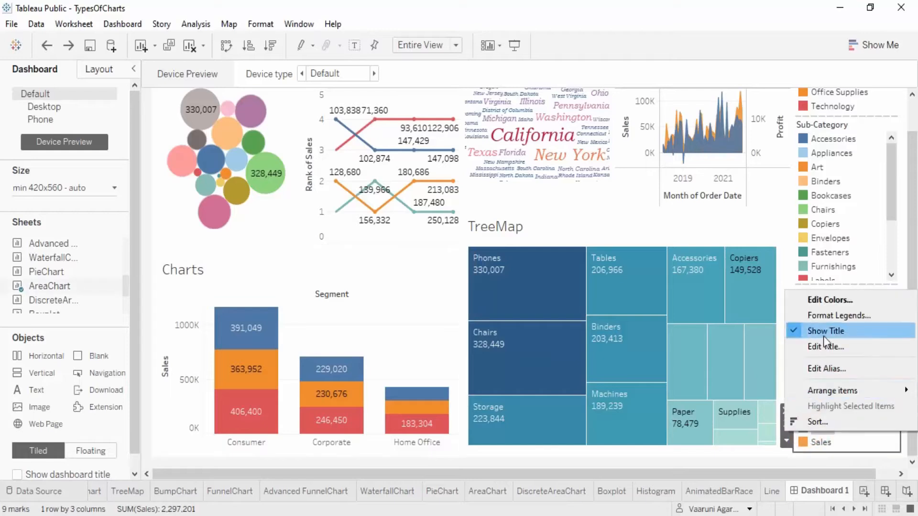
{"action": "left_click", "coordinate": [826, 454]}
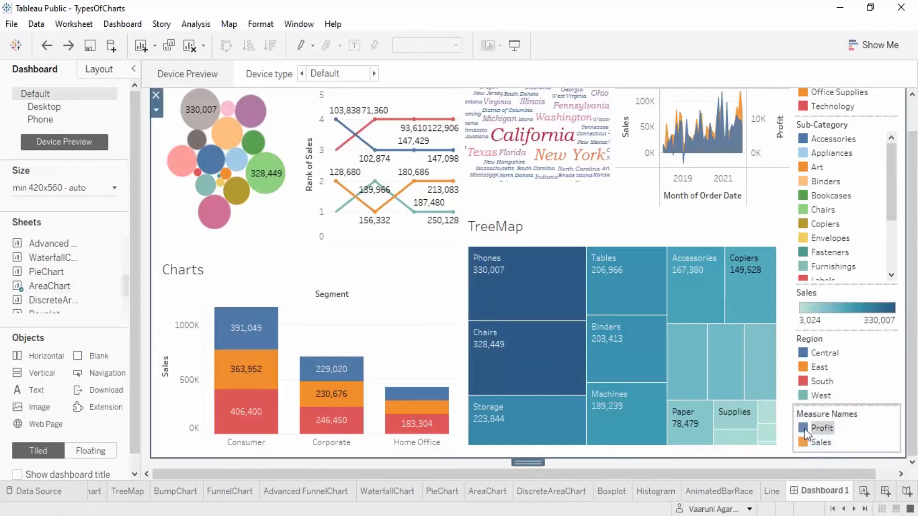
{"action": "left_click", "coordinate": [805, 429]}
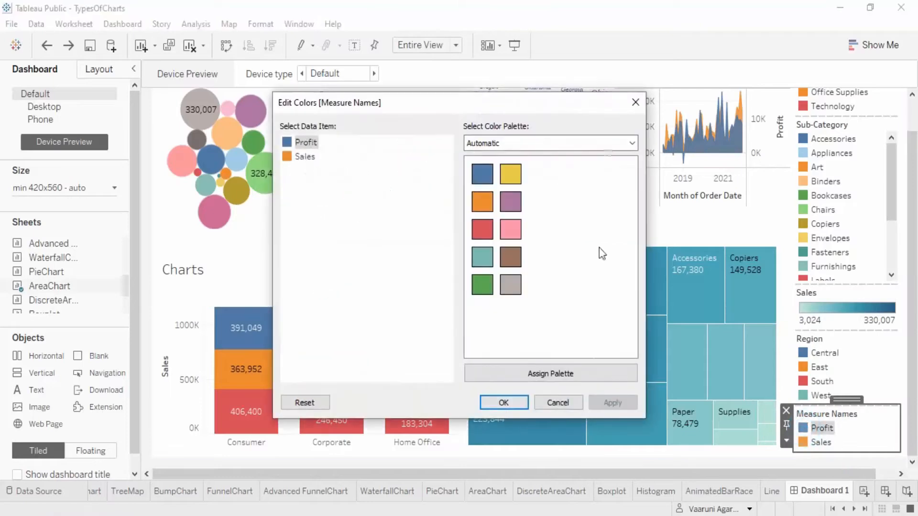
{"action": "left_click", "coordinate": [635, 106]}
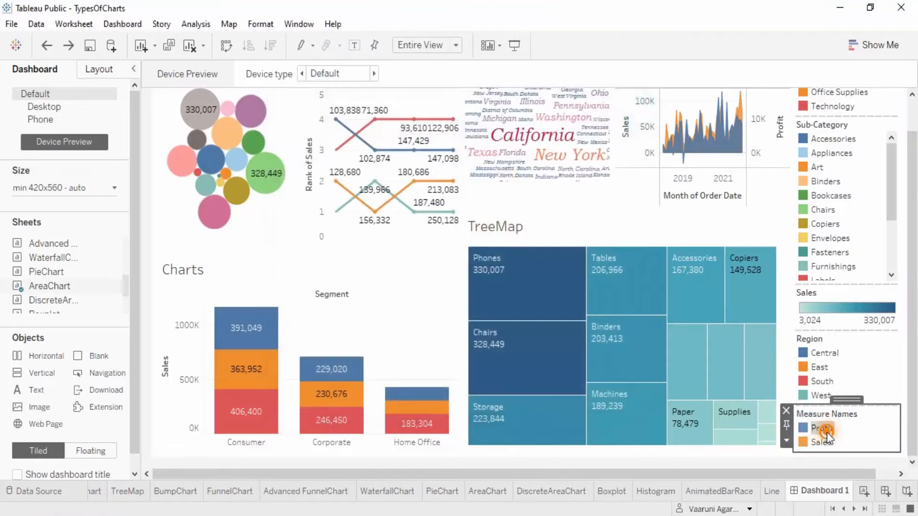
{"action": "right_click", "coordinate": [827, 432]}
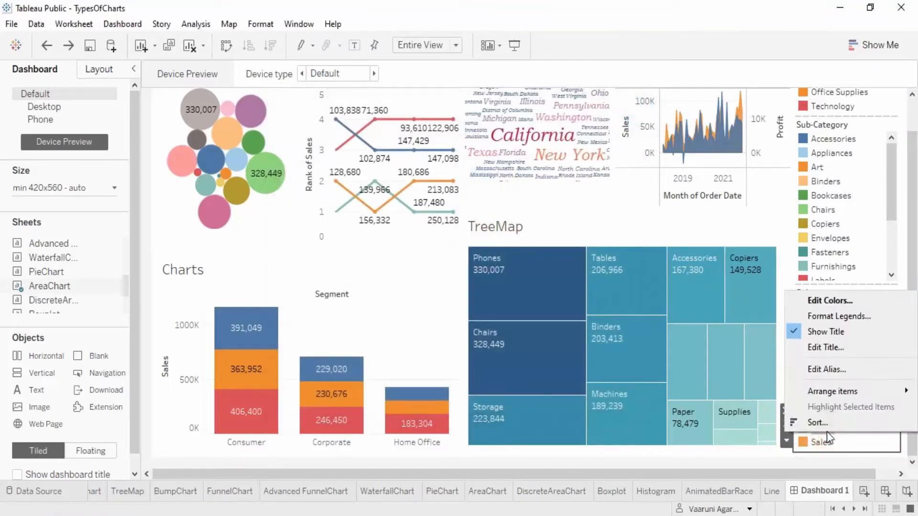
{"action": "left_click", "coordinate": [906, 213]}
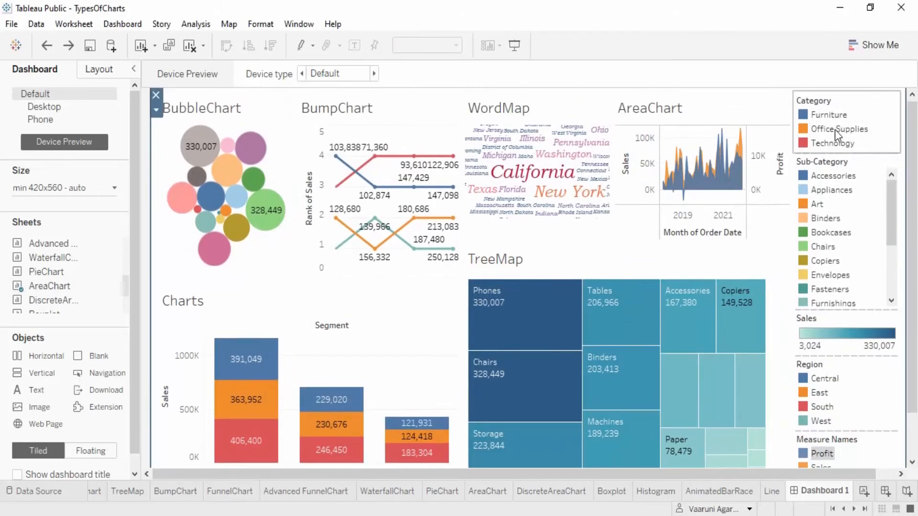
Filter the charts through their legends, keeping only the Office Supplies category, the Copiers sub-category and the Central region.
{"action": "left_click", "coordinate": [835, 130]}
{"action": "left_click", "coordinate": [753, 147]}
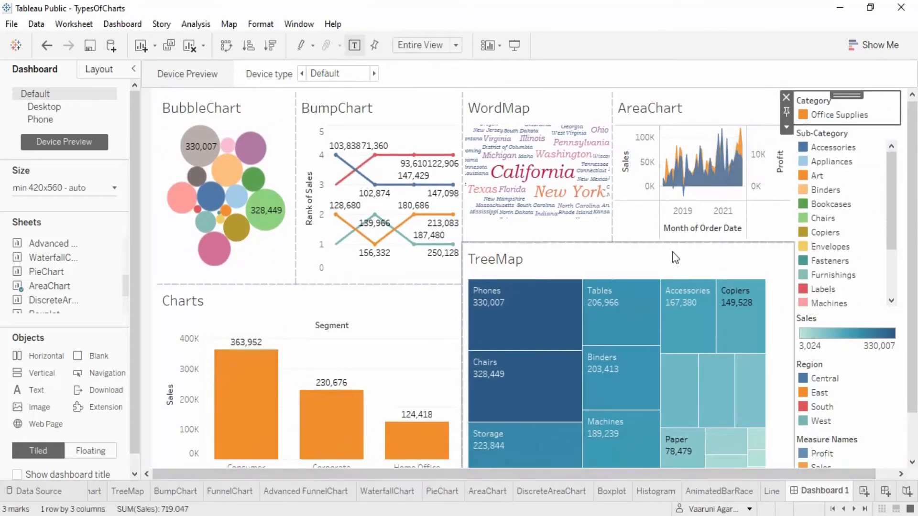
{"action": "left_click", "coordinate": [827, 230]}
{"action": "left_click", "coordinate": [731, 240]}
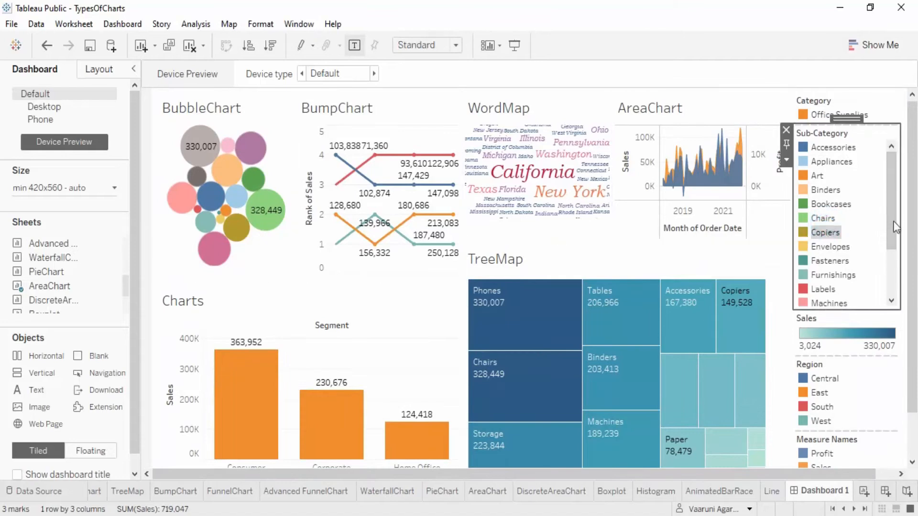
{"action": "left_click", "coordinate": [830, 235]}
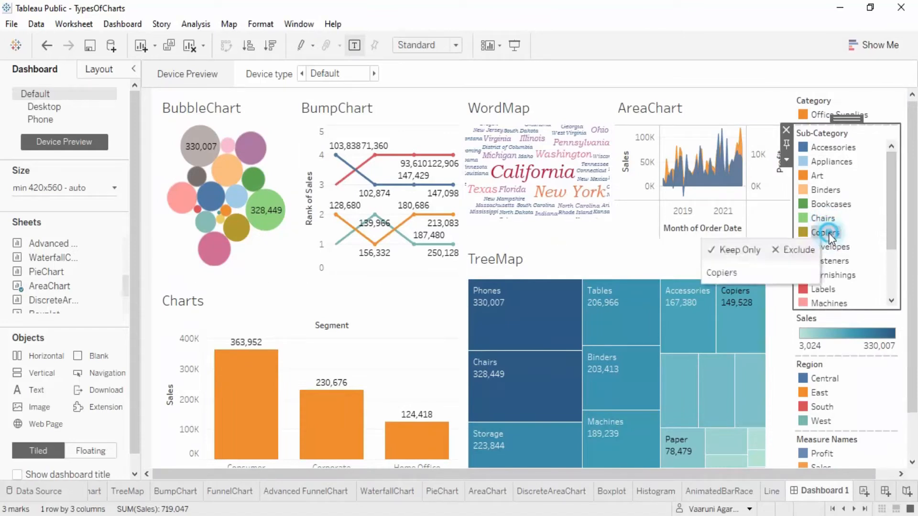
{"action": "left_click", "coordinate": [731, 254]}
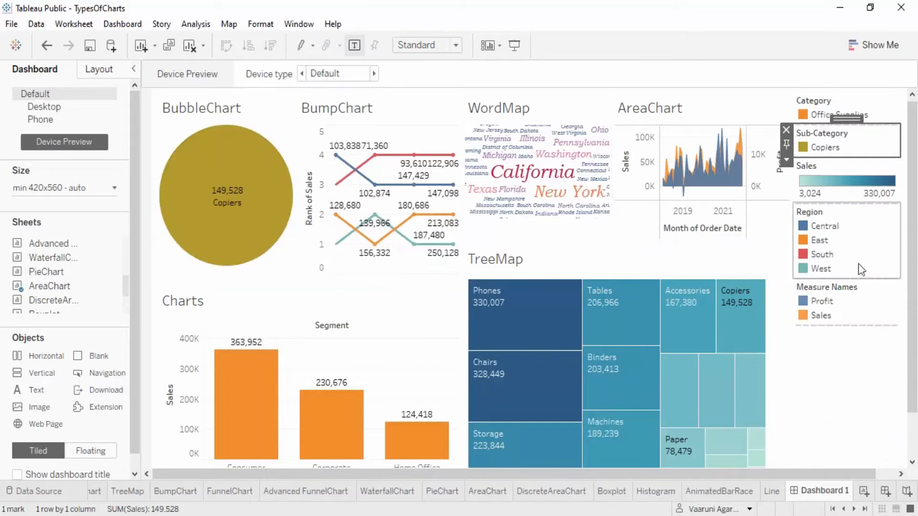
{"action": "left_click", "coordinate": [826, 232]}
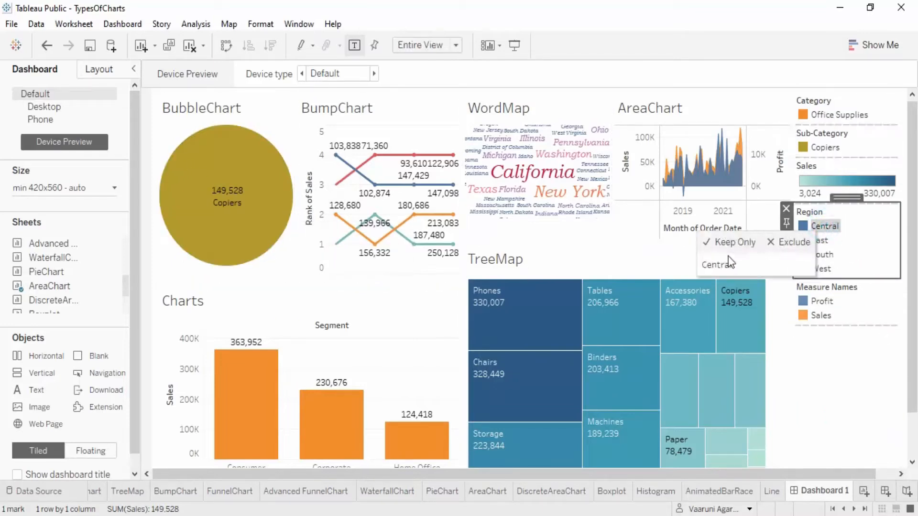
{"action": "left_click", "coordinate": [729, 241]}
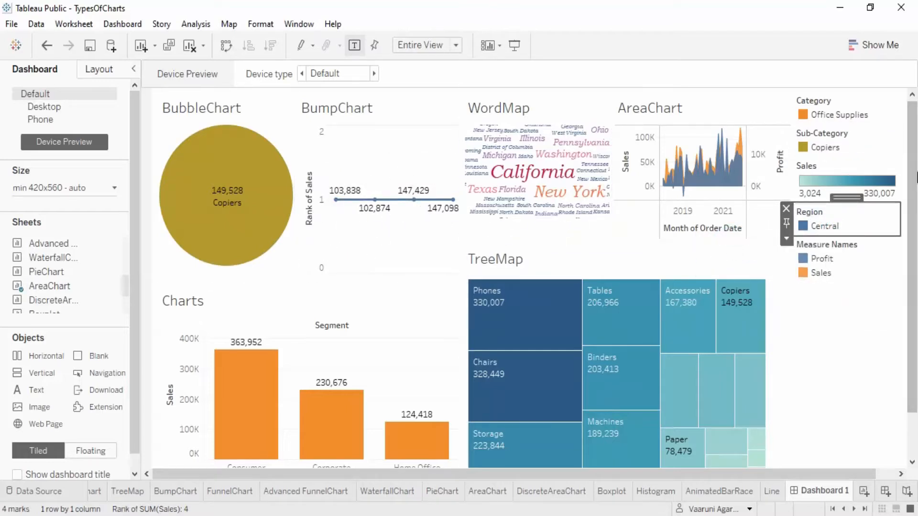
Undo the legend filters for category, sub-category and region, along with the last AreaChart width change.
{"action": "left_click", "coordinate": [884, 186]}
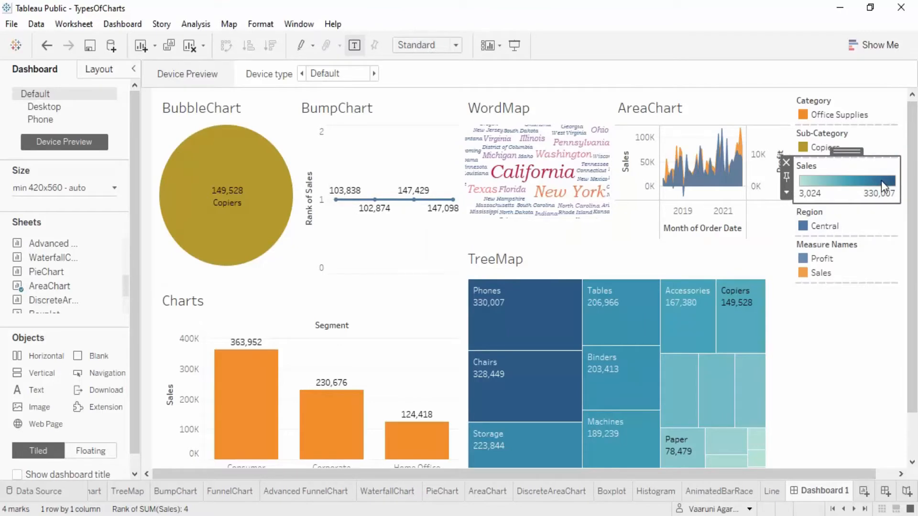
{"action": "key", "text": "ctrl+z"}
{"action": "key", "text": "ctrl+z"}
{"action": "key", "text": "ctrl+z"}
{"action": "key", "text": "ctrl+z"}
{"action": "key", "text": "ctrl+z"}
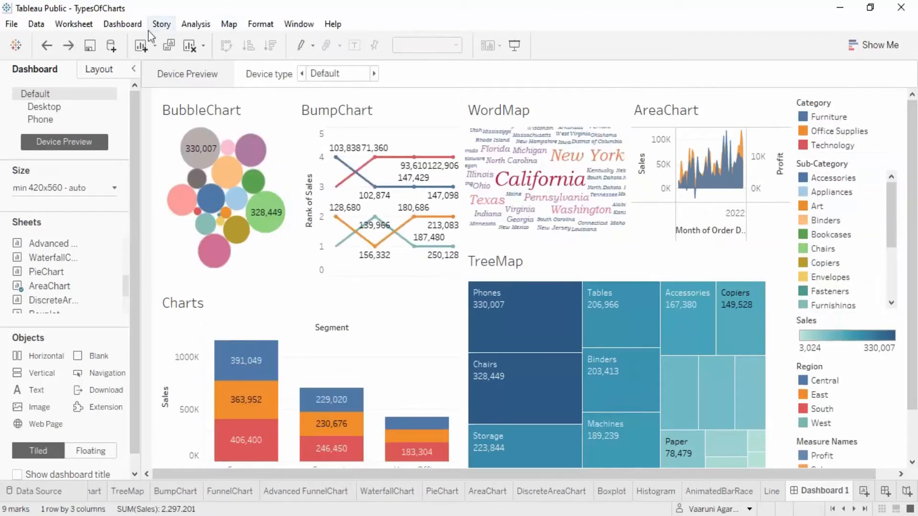
Clear all sheets from the dashboard and widen the side pane so the full sheet names fit.
{"action": "left_click", "coordinate": [189, 45]}
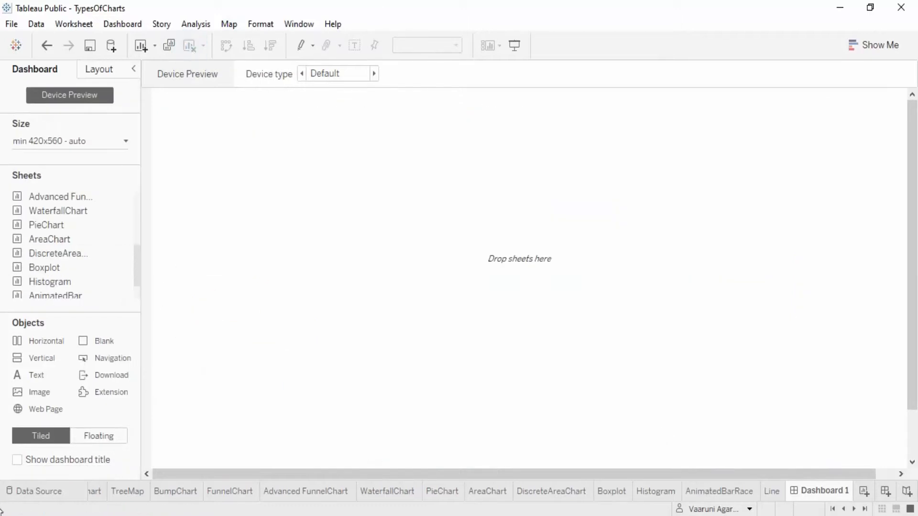
{"action": "left_click_drag", "start_coordinate": [141, 275], "coordinate": [171, 342]}
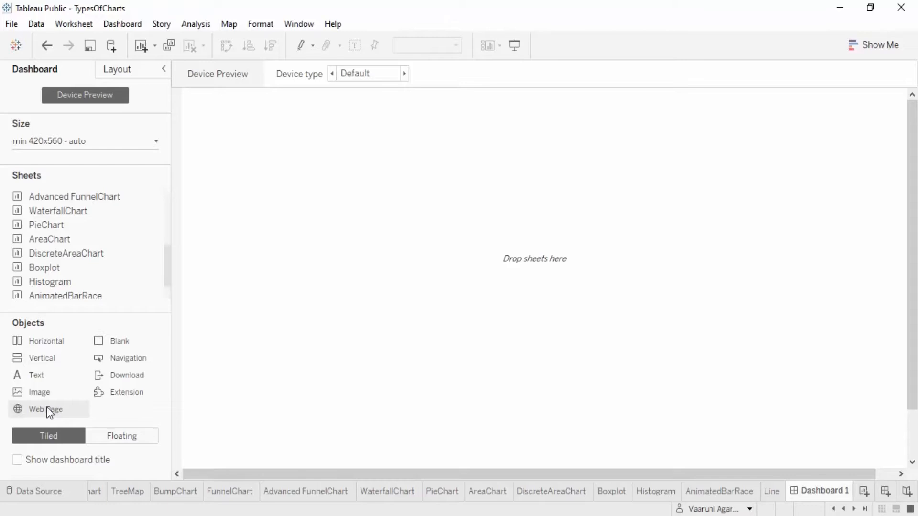
{"action": "left_click_drag", "start_coordinate": [49, 412], "coordinate": [327, 294]}
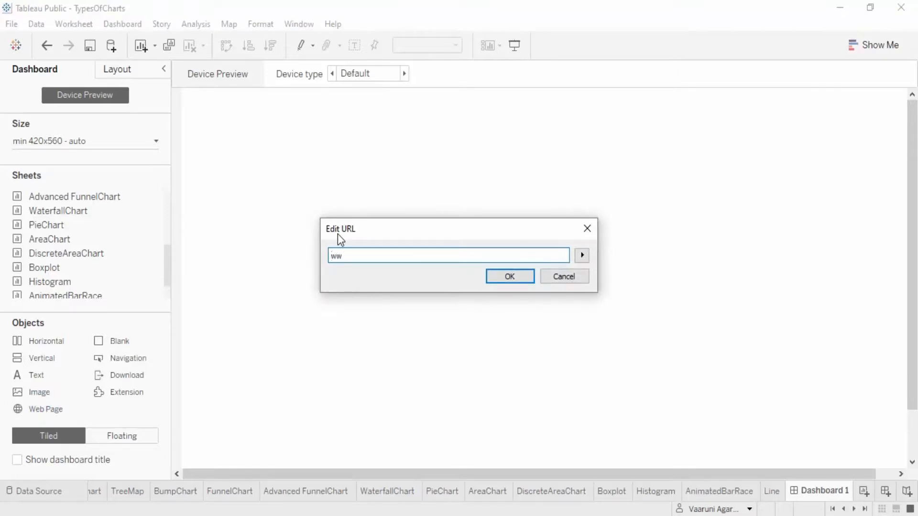
{"action": "type", "text": "www.google.com"}
{"action": "key", "text": "Return"}
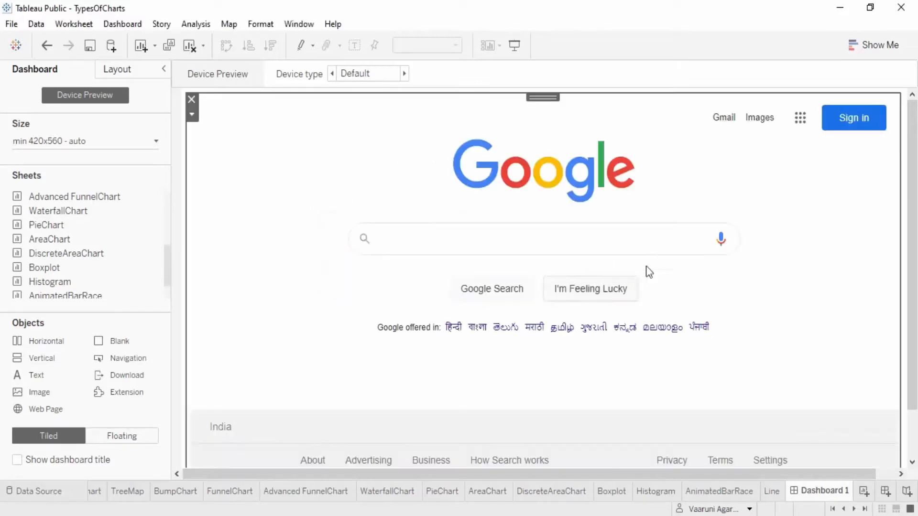
Search for "tableau" on the Google page embedded in the dashboard.
{"action": "left_click", "coordinate": [541, 240]}
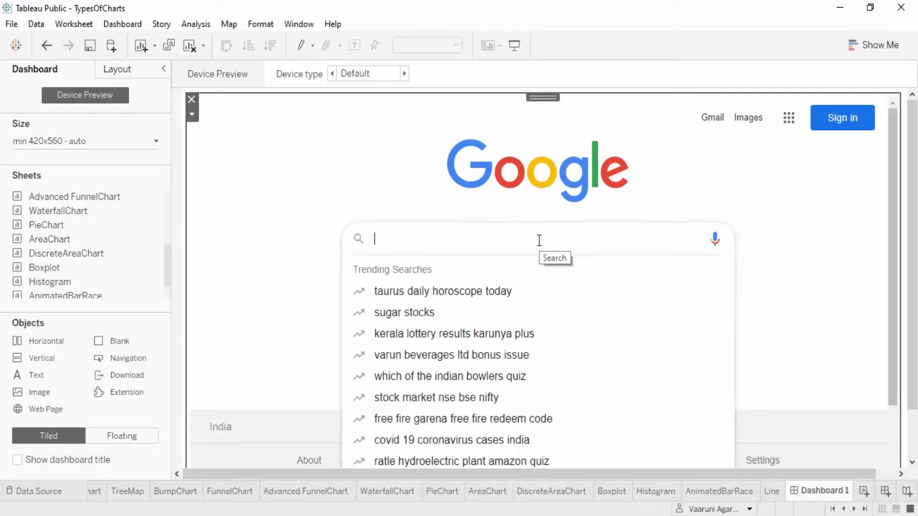
{"action": "type", "text": "tableau"}
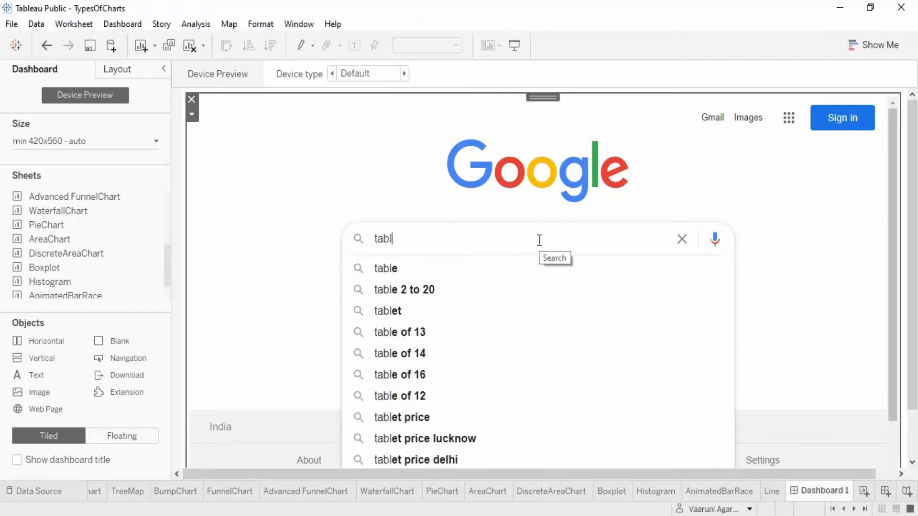
{"action": "key", "text": "Escape"}
{"action": "key", "text": "Return"}
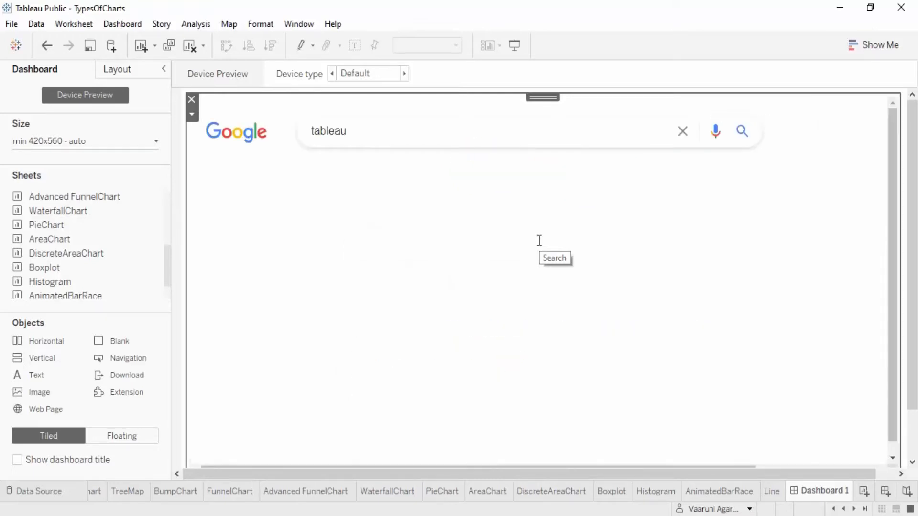
Look through the search results inside the embedded web page and return to the first result.
{"action": "scroll", "coordinate": [555, 342], "scroll_direction": "down", "scroll_amount": 2}
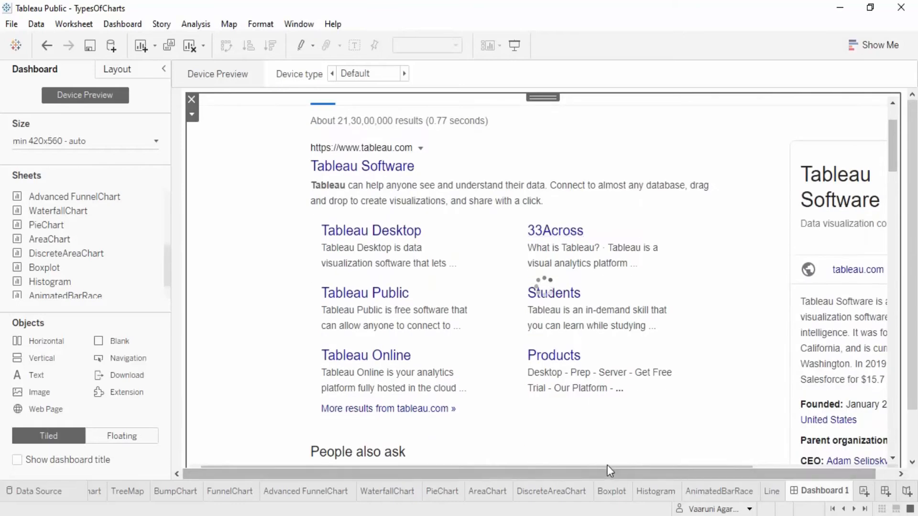
{"action": "left_click_drag", "start_coordinate": [610, 468], "coordinate": [750, 465]}
{"action": "scroll", "coordinate": [728, 357], "scroll_direction": "down", "scroll_amount": 1}
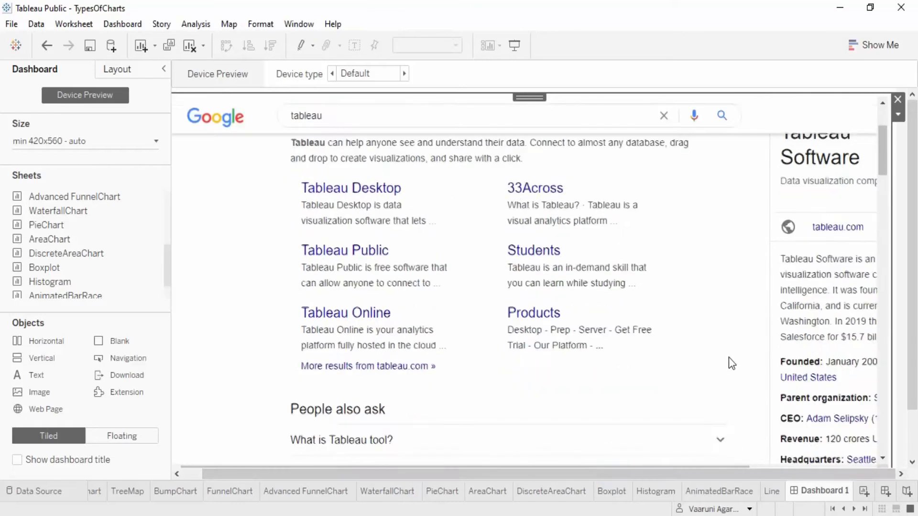
{"action": "scroll", "coordinate": [728, 354], "scroll_direction": "up", "scroll_amount": 3}
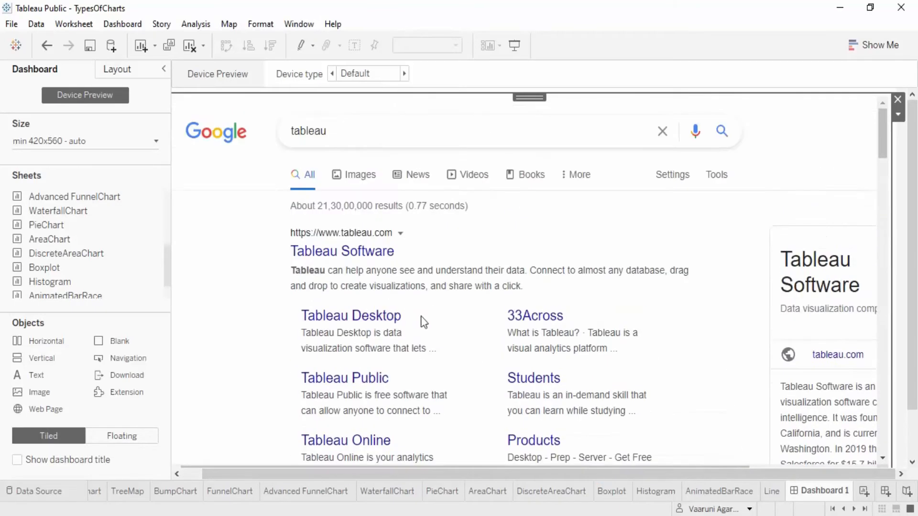
{"action": "scroll", "coordinate": [440, 325], "scroll_direction": "down", "scroll_amount": 7}
{"action": "scroll", "coordinate": [473, 324], "scroll_direction": "down", "scroll_amount": 12}
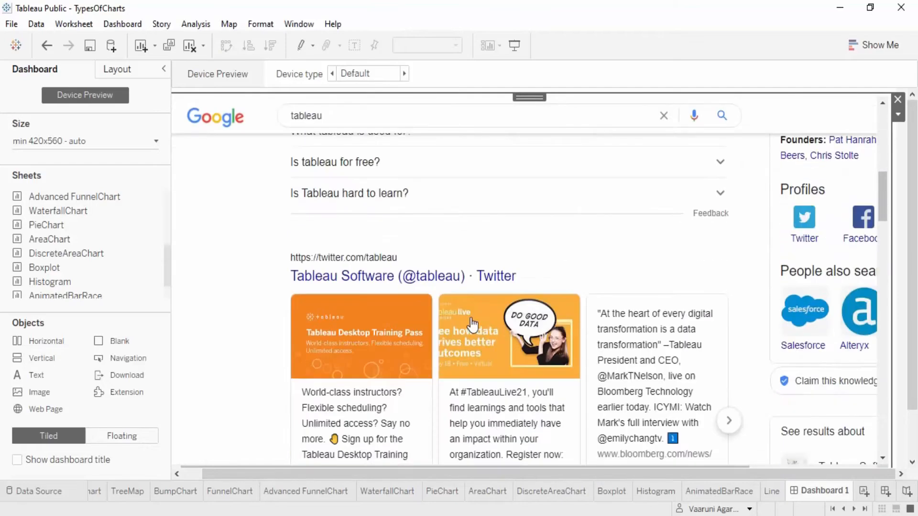
{"action": "scroll", "coordinate": [478, 318], "scroll_direction": "down", "scroll_amount": 7}
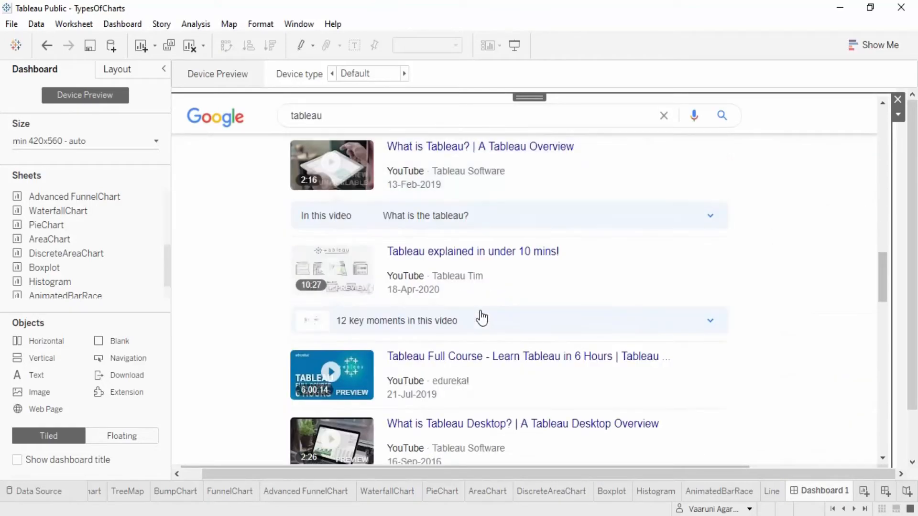
{"action": "scroll", "coordinate": [481, 316], "scroll_direction": "up", "scroll_amount": 14}
{"action": "scroll", "coordinate": [484, 313], "scroll_direction": "up", "scroll_amount": 10}
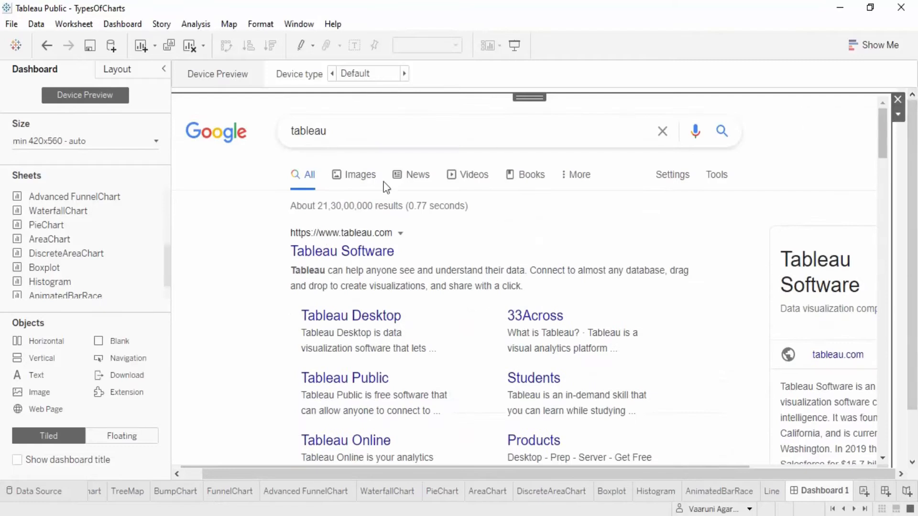
Remove the web page object from the dashboard and place the WordMap sheet on it instead.
{"action": "left_click", "coordinate": [897, 101]}
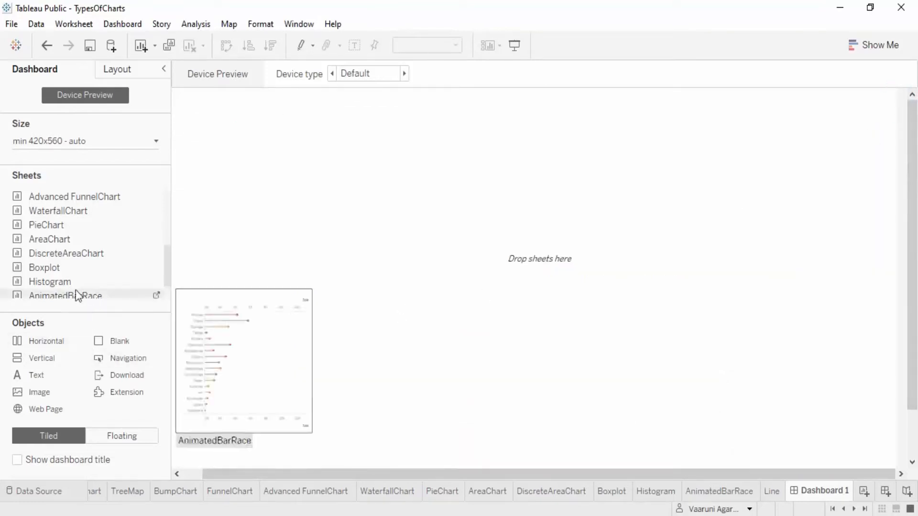
{"action": "scroll", "coordinate": [76, 282], "scroll_direction": "up", "scroll_amount": 3}
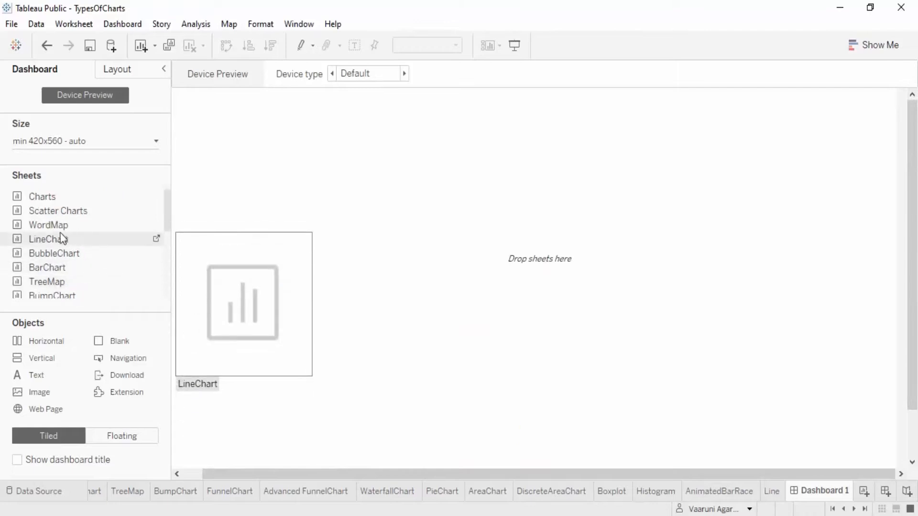
{"action": "left_click_drag", "start_coordinate": [61, 223], "coordinate": [318, 182]}
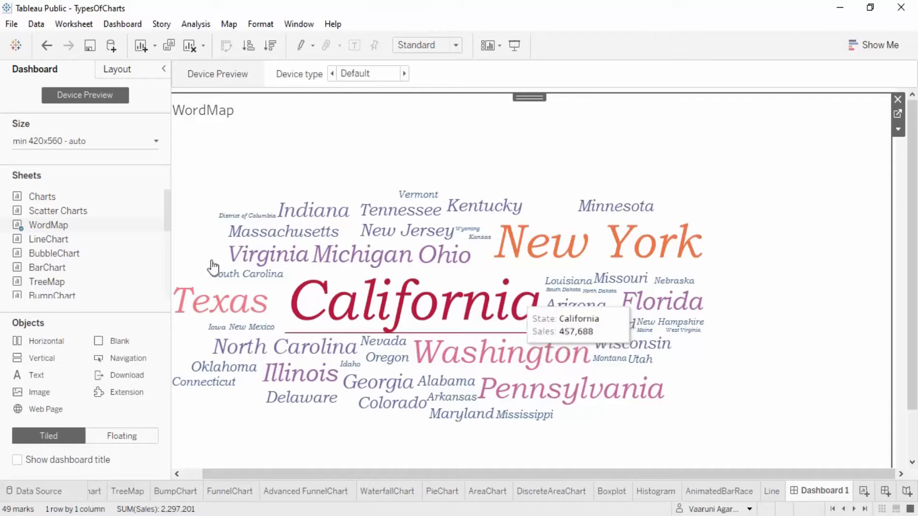
{"action": "left_click_drag", "start_coordinate": [38, 409], "coordinate": [626, 287]}
{"action": "type", "text": "www.go"}
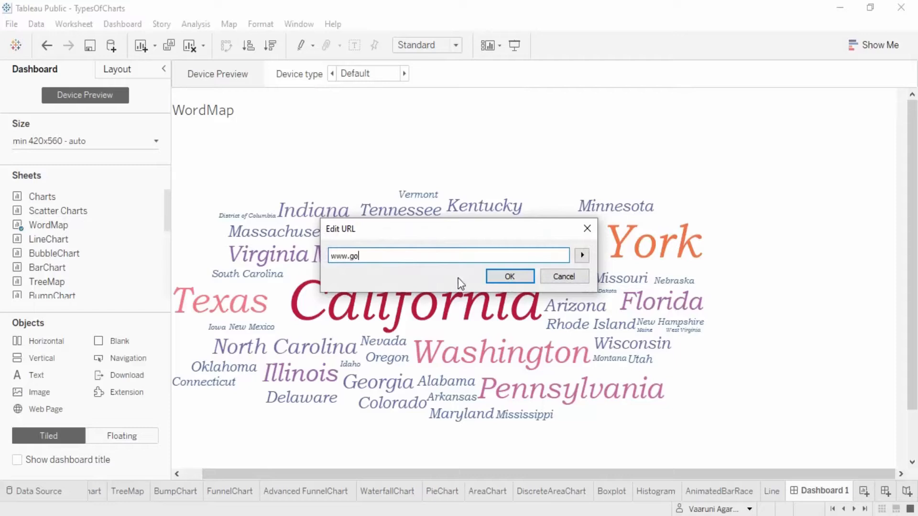
{"action": "type", "text": "ogle.com/"}
{"action": "left_click", "coordinate": [583, 254]}
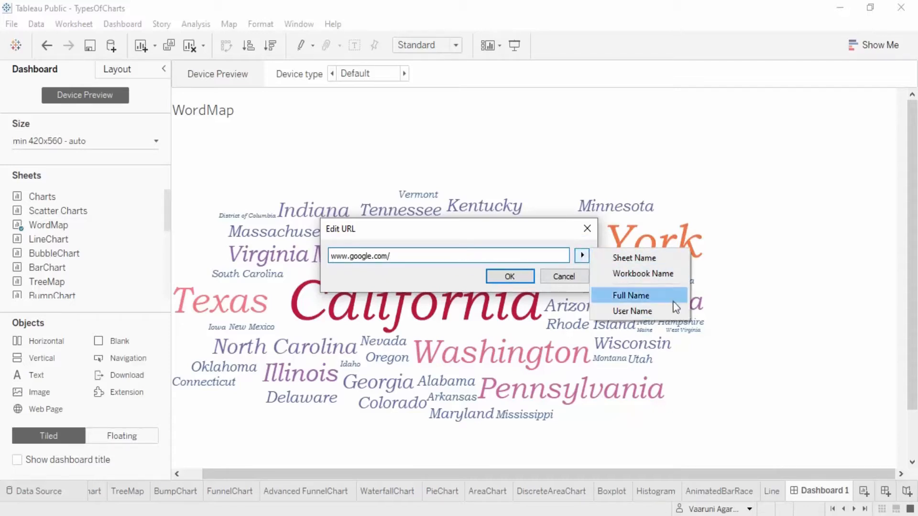
{"action": "left_click", "coordinate": [651, 297]}
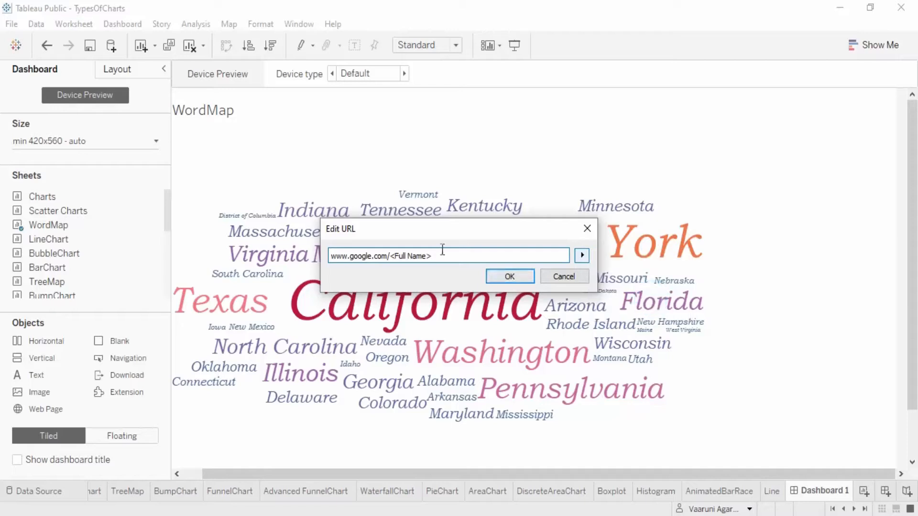
{"action": "left_click_drag", "start_coordinate": [389, 257], "coordinate": [643, 277]}
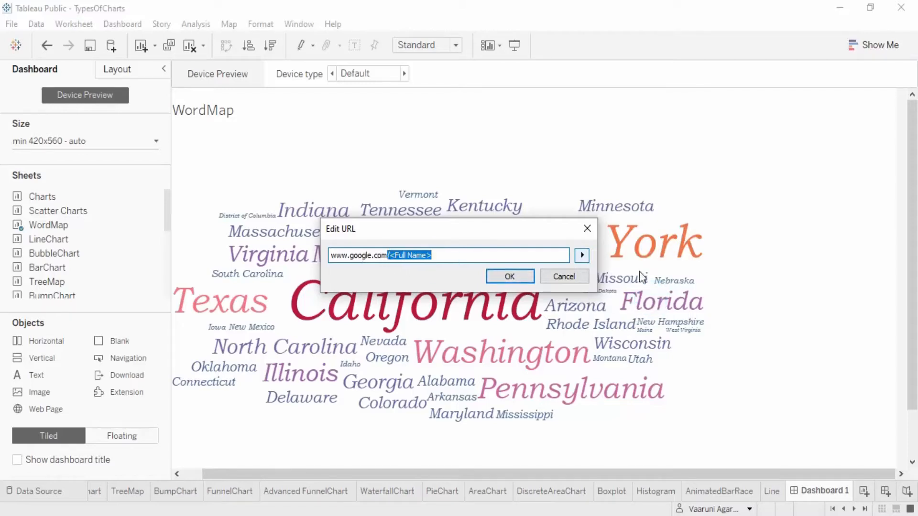
{"action": "key", "text": "BackSpace"}
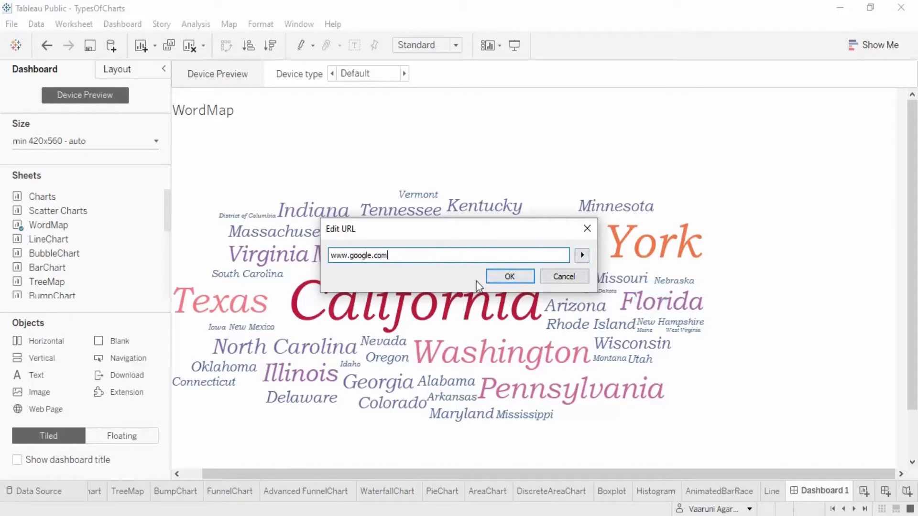
{"action": "left_click", "coordinate": [506, 277]}
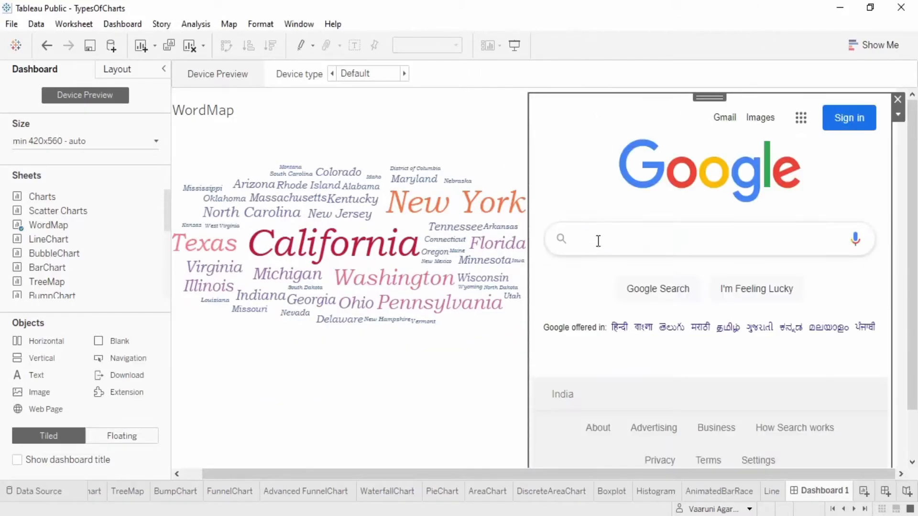
Keep only California in the WordMap, undo that filter and clear the selection.
{"action": "left_click", "coordinate": [598, 241]}
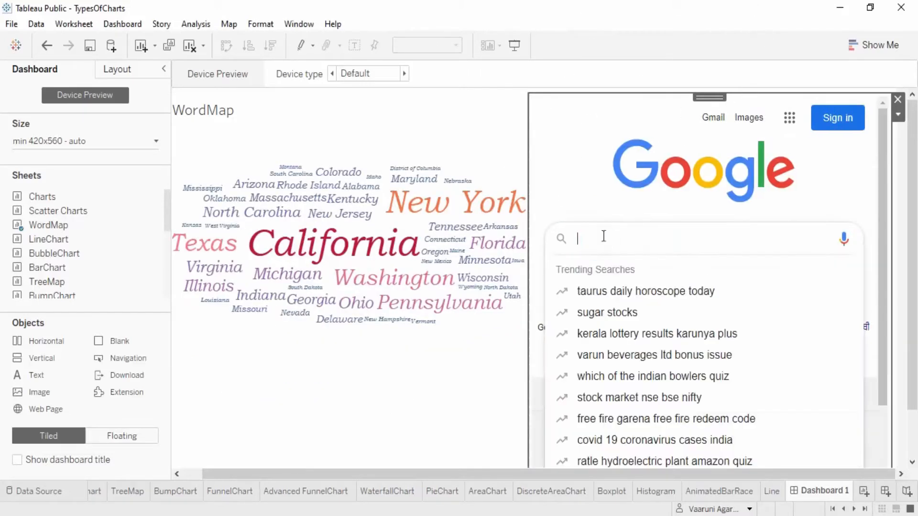
{"action": "left_click", "coordinate": [311, 241]}
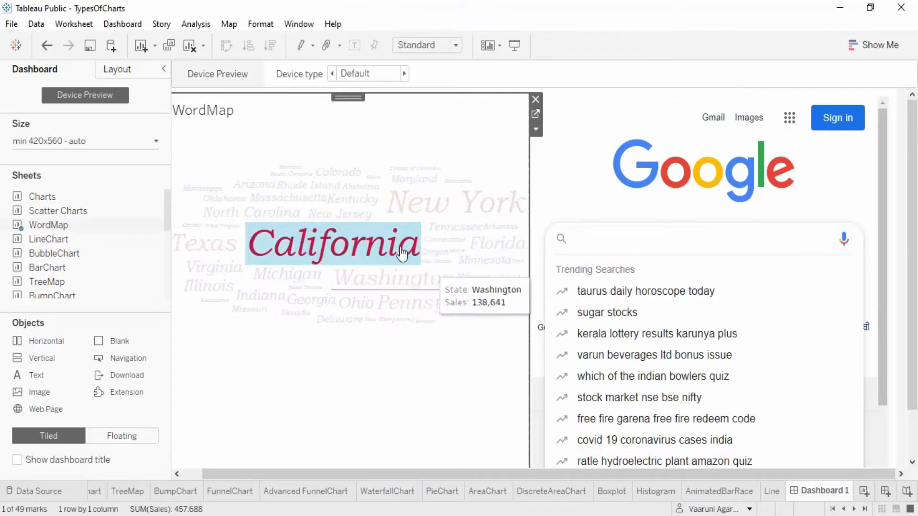
{"action": "left_click", "coordinate": [403, 253]}
{"action": "left_click", "coordinate": [399, 246]}
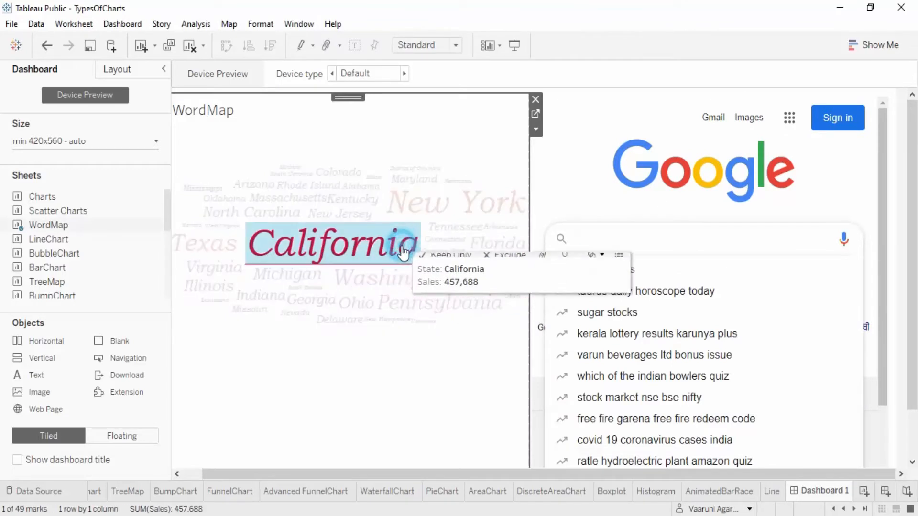
{"action": "left_click", "coordinate": [449, 254]}
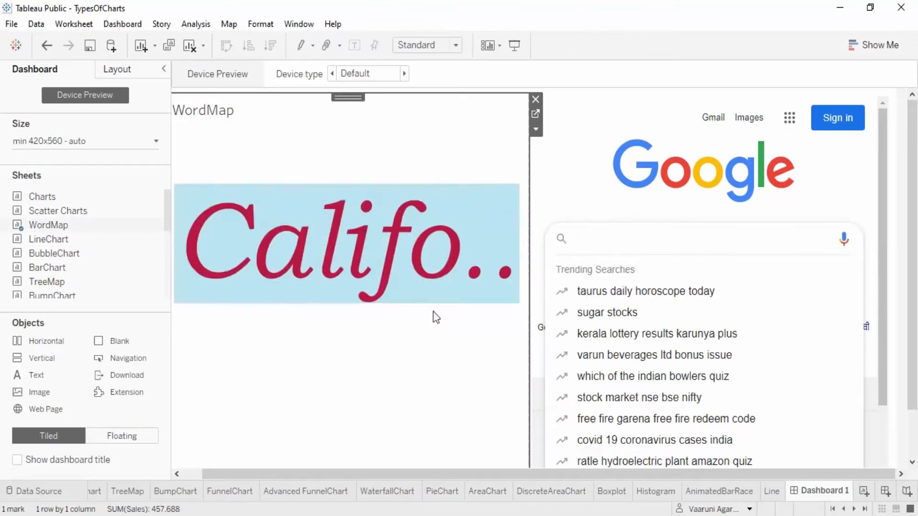
{"action": "key", "text": "ctrl+z"}
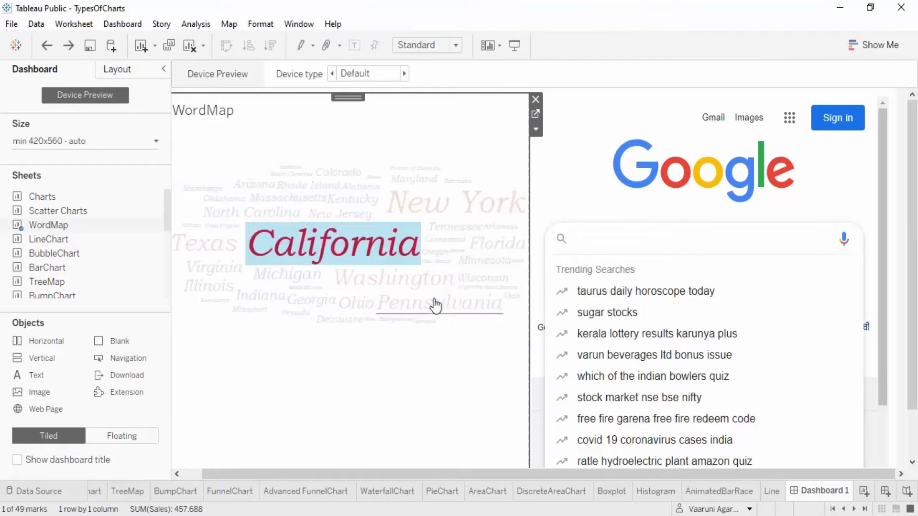
{"action": "left_click", "coordinate": [322, 397]}
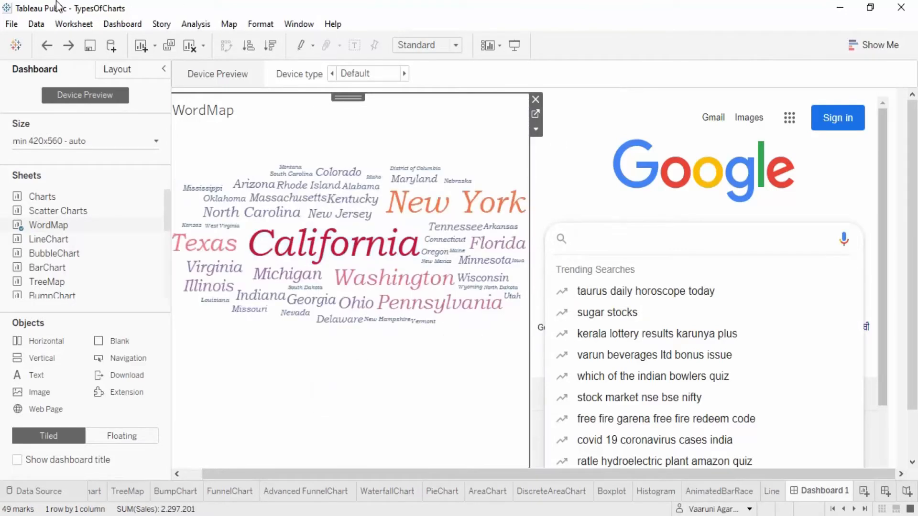
Open the dashboard actions and start a new Go to URL action.
{"action": "left_click", "coordinate": [112, 25]}
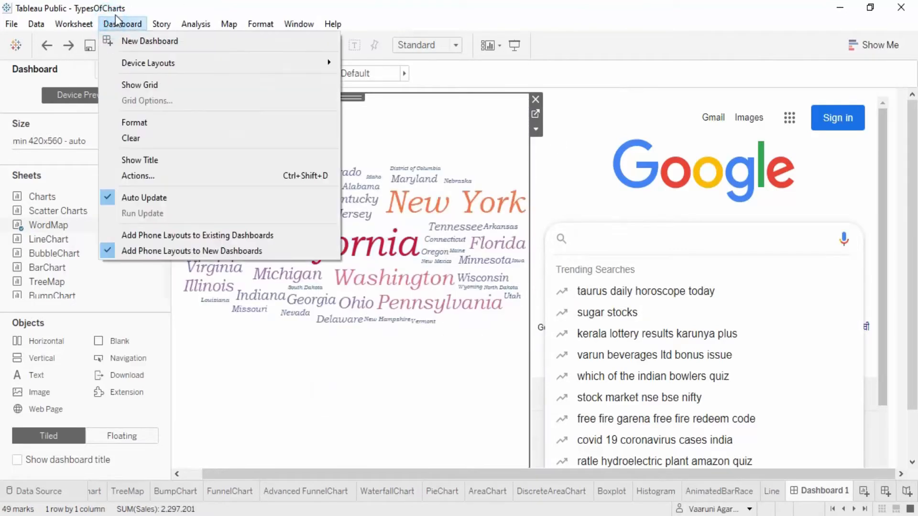
{"action": "left_click", "coordinate": [140, 180]}
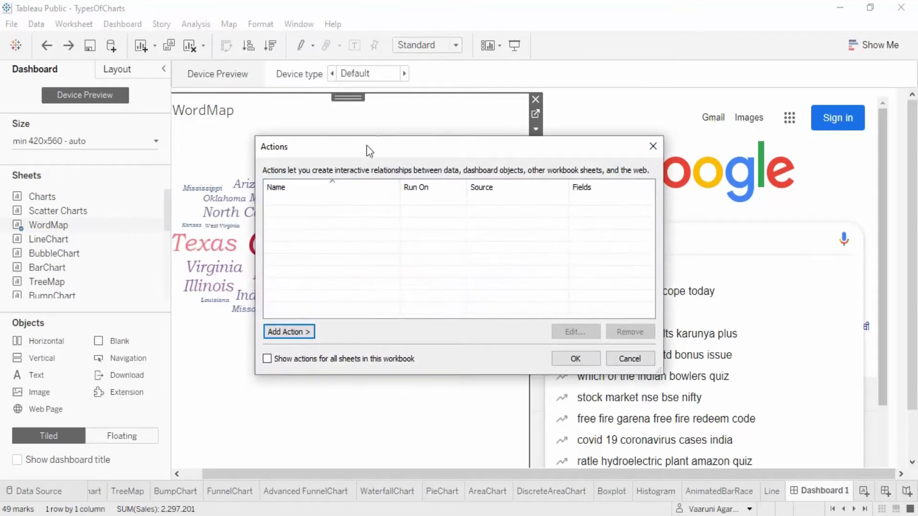
{"action": "left_click_drag", "start_coordinate": [477, 152], "coordinate": [369, 317]}
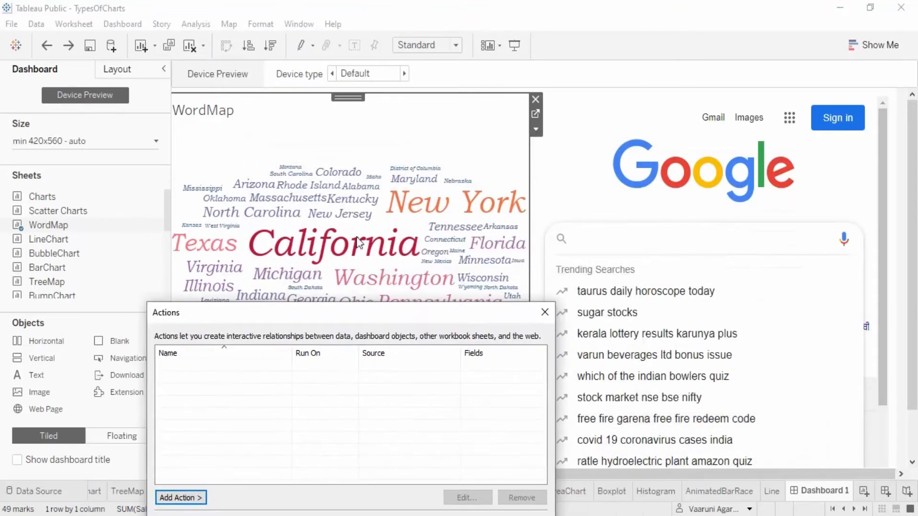
{"action": "left_click", "coordinate": [201, 499]}
{"action": "left_click", "coordinate": [304, 311]}
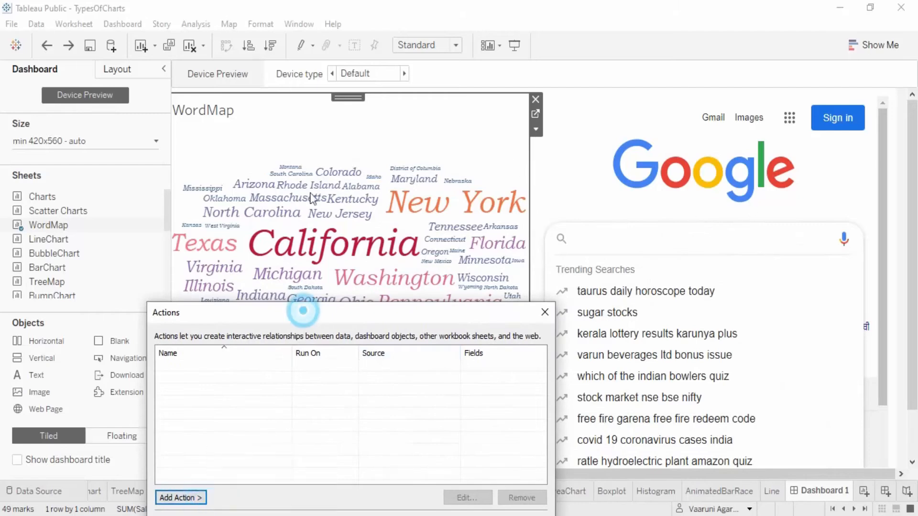
{"action": "left_click", "coordinate": [335, 315]}
{"action": "left_click_drag", "start_coordinate": [334, 316], "coordinate": [331, 30]}
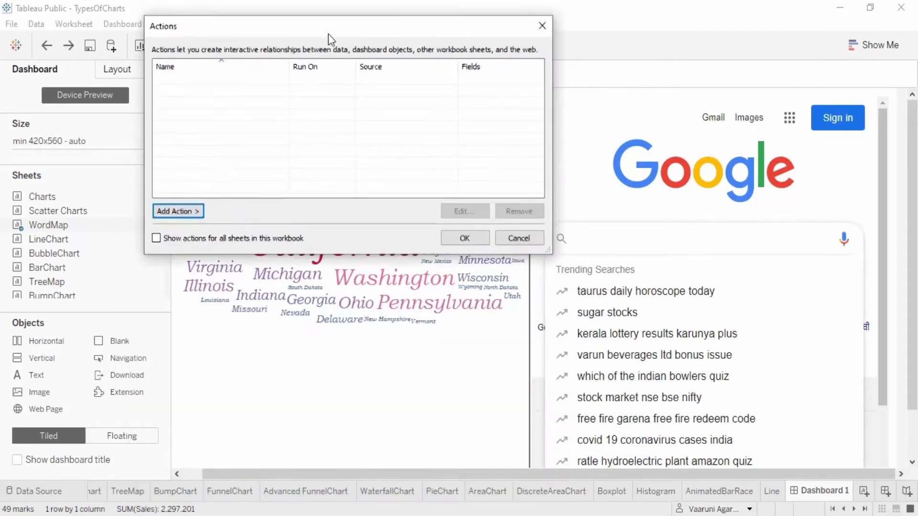
{"action": "left_click", "coordinate": [197, 211]}
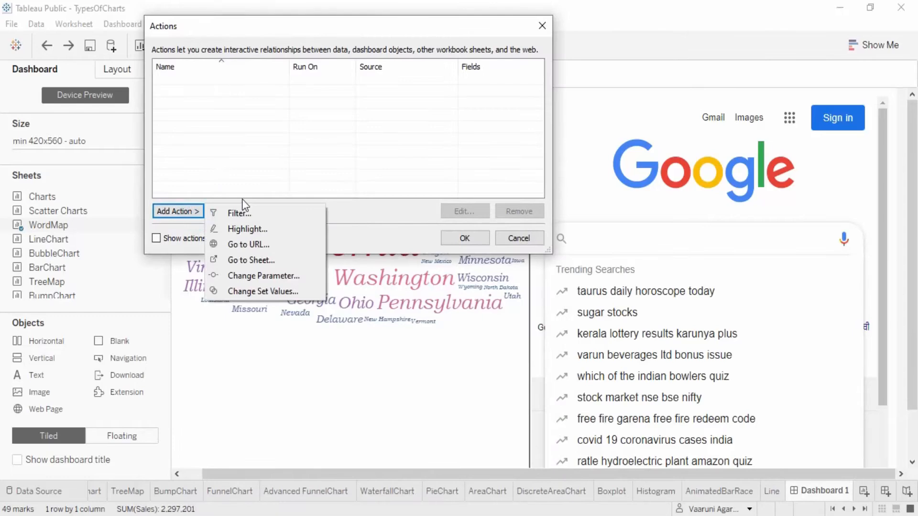
{"action": "left_click", "coordinate": [241, 245]}
Name the URL action GoogleState, keep WordMap as its source sheet and set it to run on Select.
{"action": "left_click_drag", "start_coordinate": [311, 10], "coordinate": [368, 56]}
{"action": "left_click", "coordinate": [316, 79]}
{"action": "double_click", "coordinate": [338, 74]}
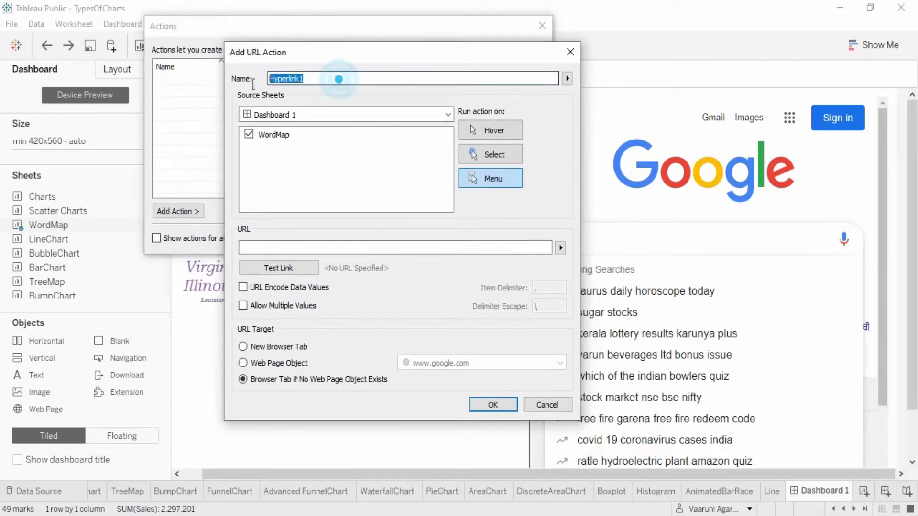
{"action": "type", "text": "GoogleState"}
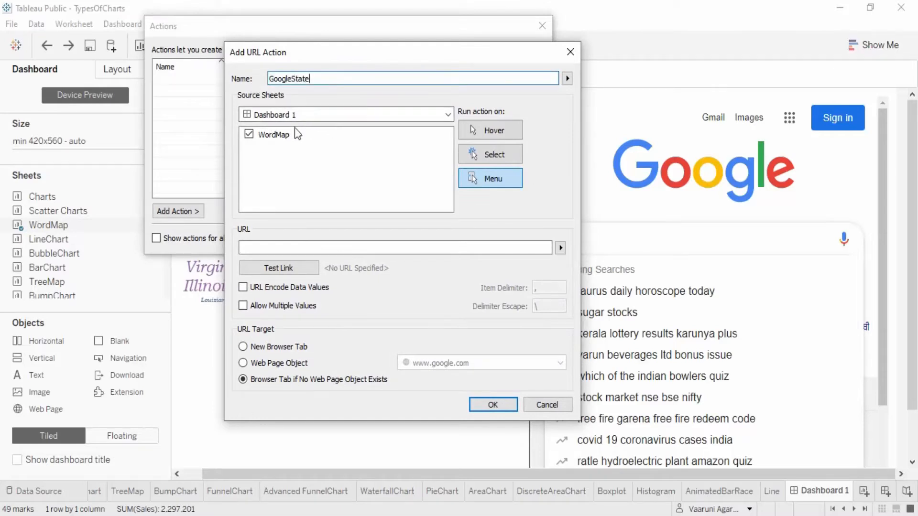
{"action": "left_click", "coordinate": [279, 139]}
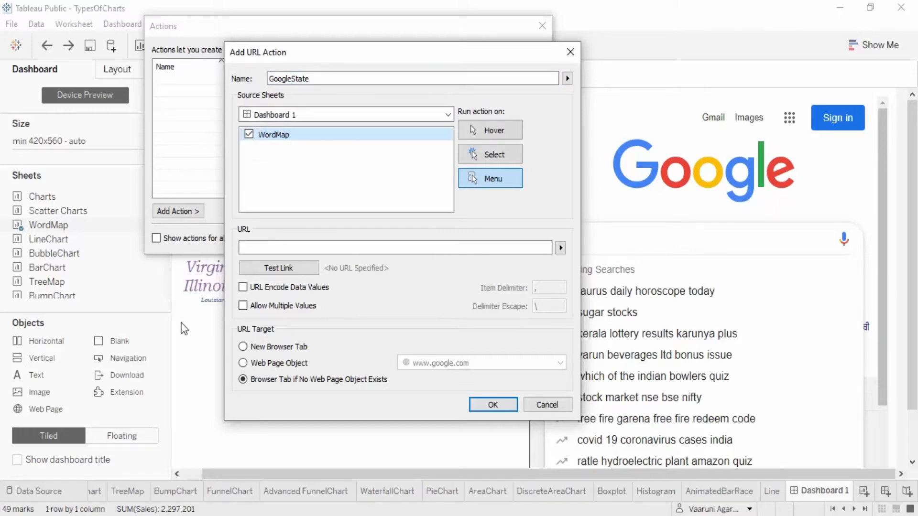
{"action": "left_click", "coordinate": [497, 153]}
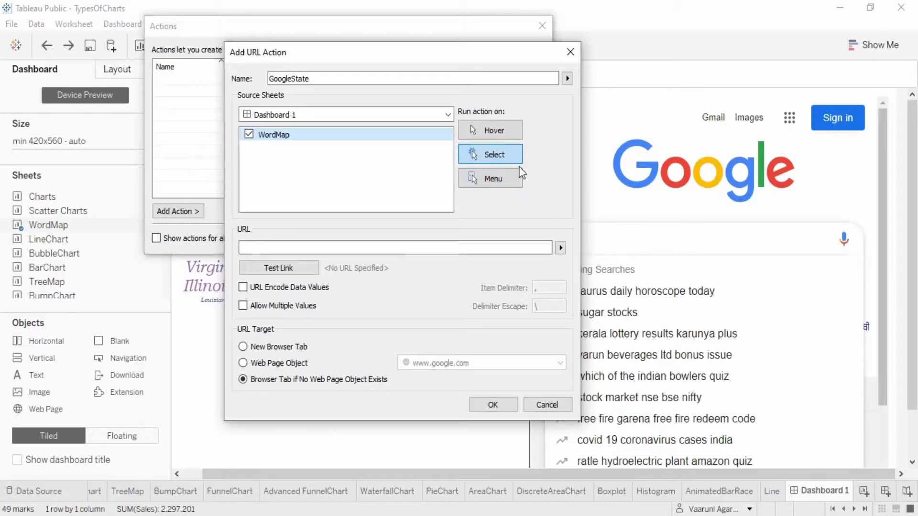
{"action": "left_click", "coordinate": [405, 247]}
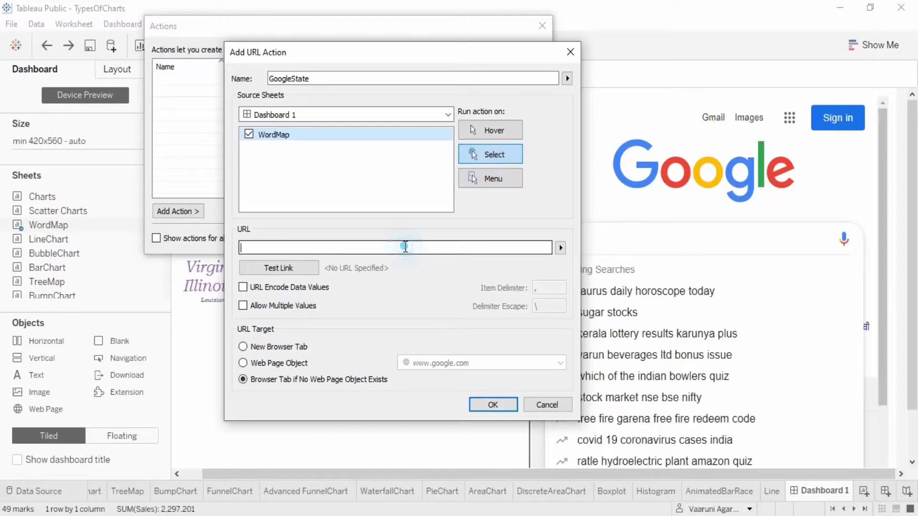
{"action": "type", "text": "www.google.com/"}
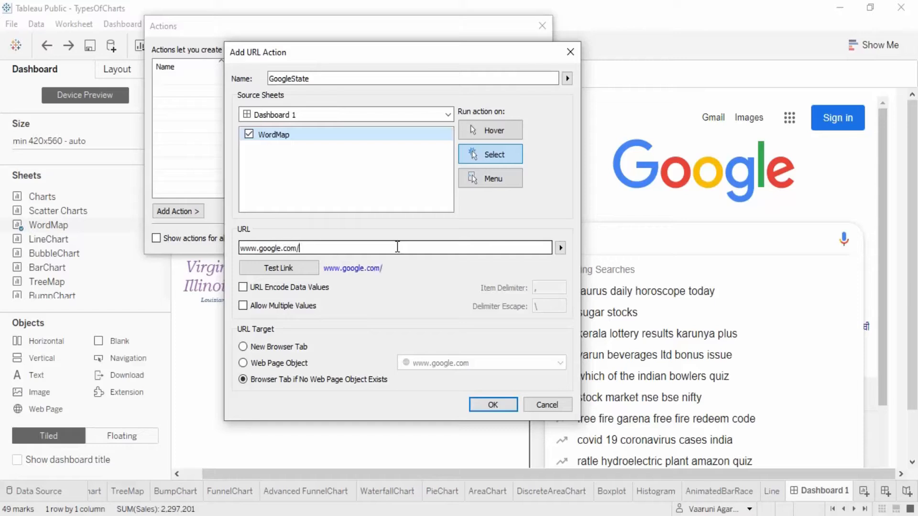
{"action": "left_click", "coordinate": [560, 247]}
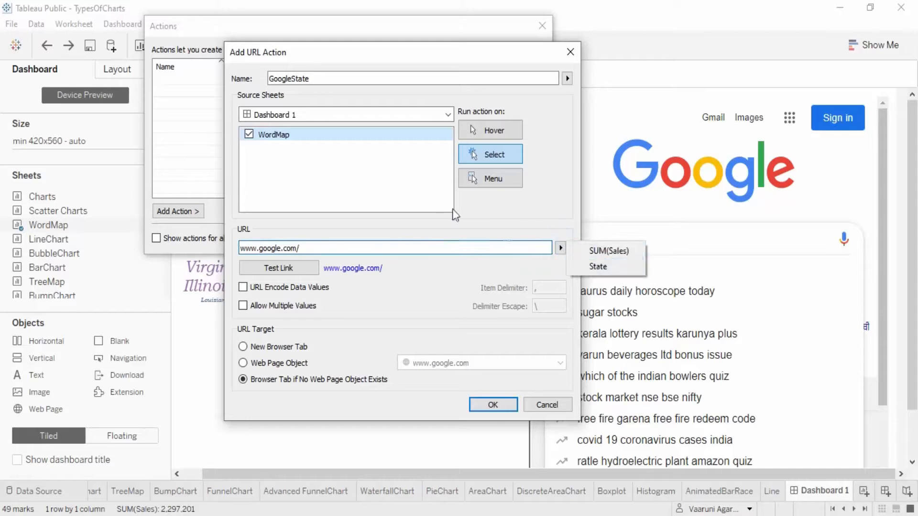
{"action": "left_click", "coordinate": [247, 135]}
{"action": "left_click", "coordinate": [561, 248]}
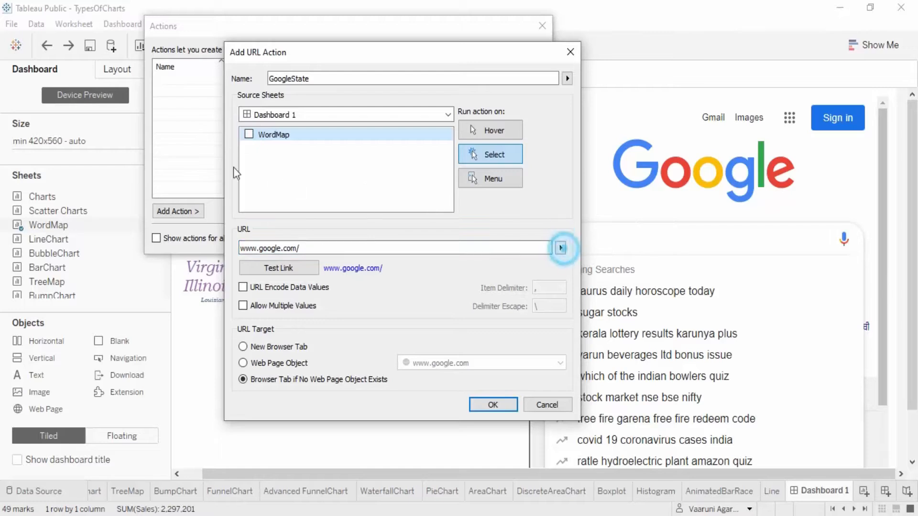
{"action": "left_click", "coordinate": [248, 135]}
{"action": "left_click", "coordinate": [562, 249]}
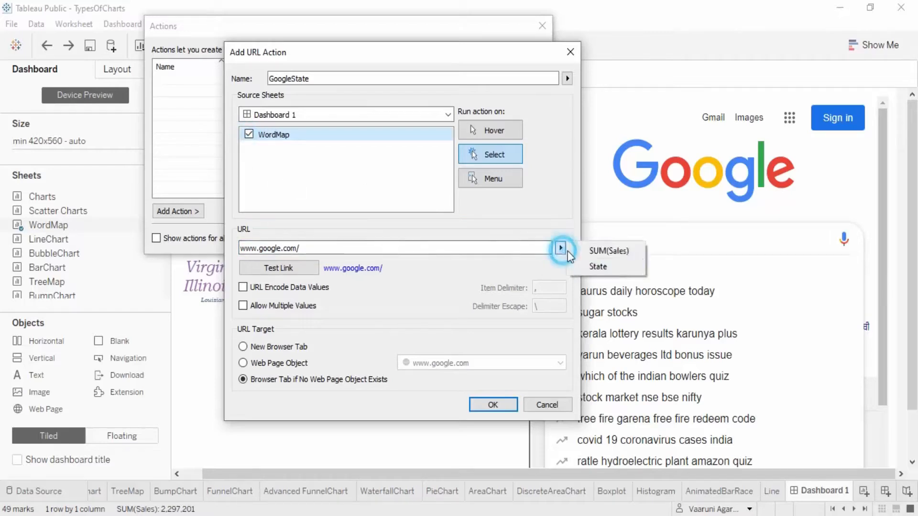
{"action": "left_click", "coordinate": [612, 266]}
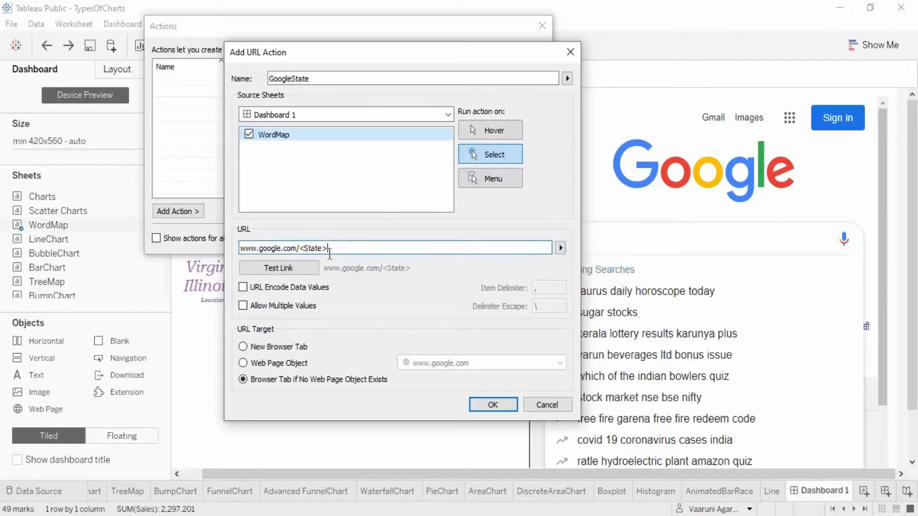
Test the Google link and read the page that opens in the browser.
{"action": "left_click", "coordinate": [302, 270]}
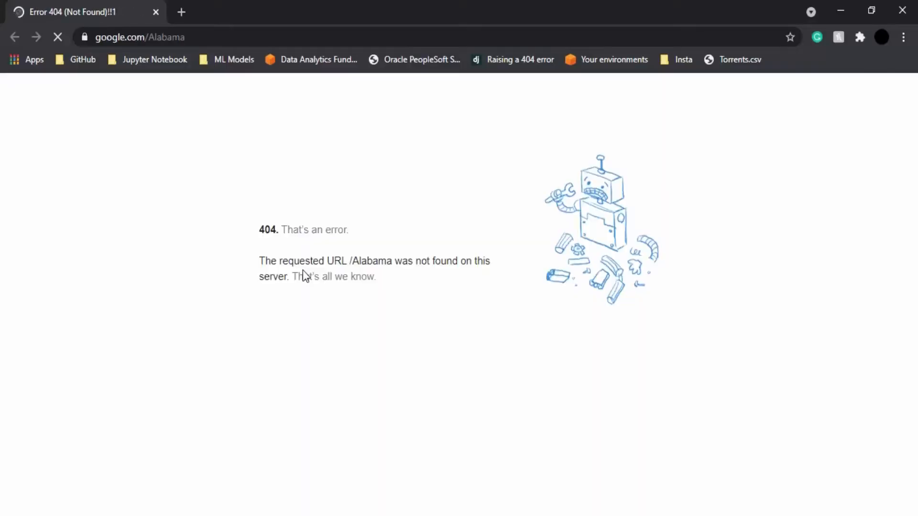
{"action": "left_click_drag", "start_coordinate": [258, 260], "coordinate": [402, 289]}
{"action": "left_click", "coordinate": [404, 293]}
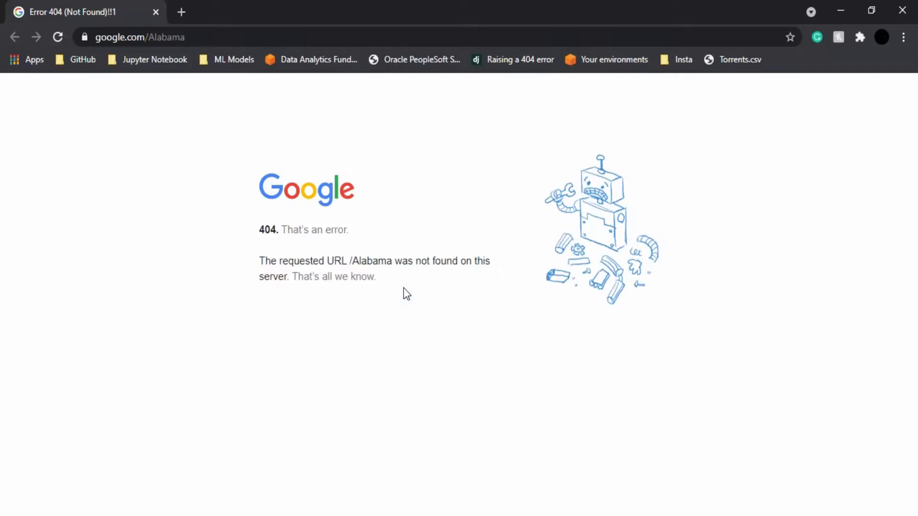
Go to the Google home page in the browser and search for california.
{"action": "double_click", "coordinate": [190, 37]}
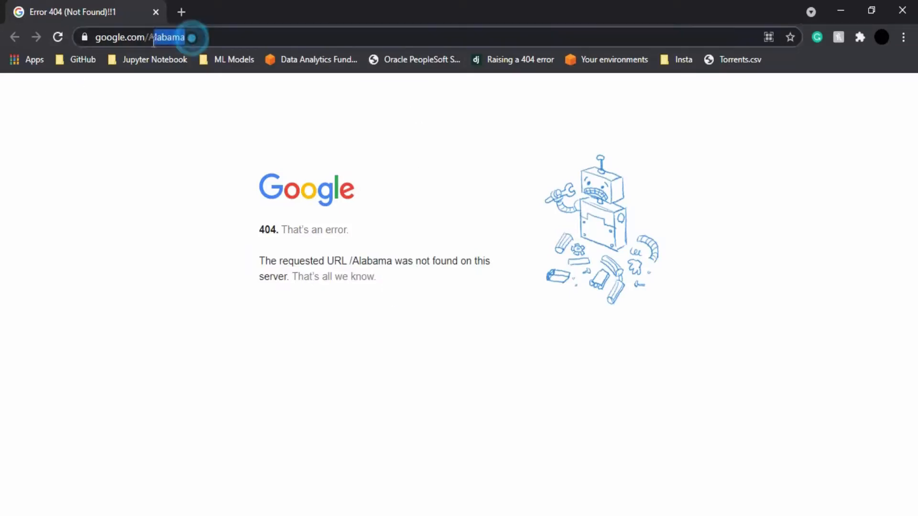
{"action": "key", "text": "BackSpace"}
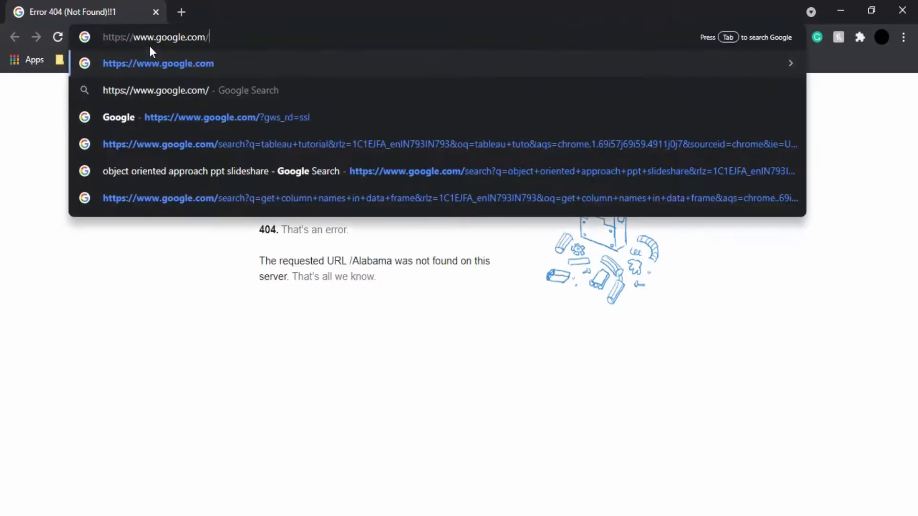
{"action": "key", "text": "Return"}
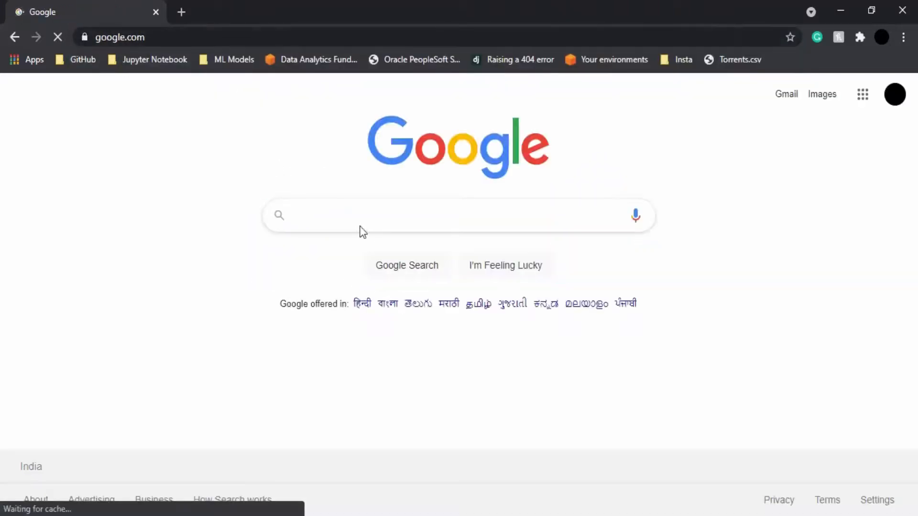
{"action": "type", "text": "California"}
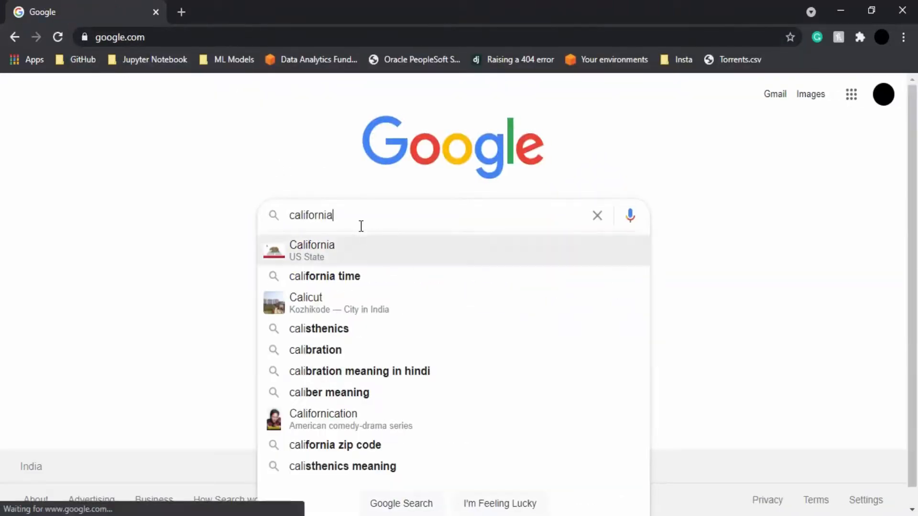
{"action": "key", "text": "Return"}
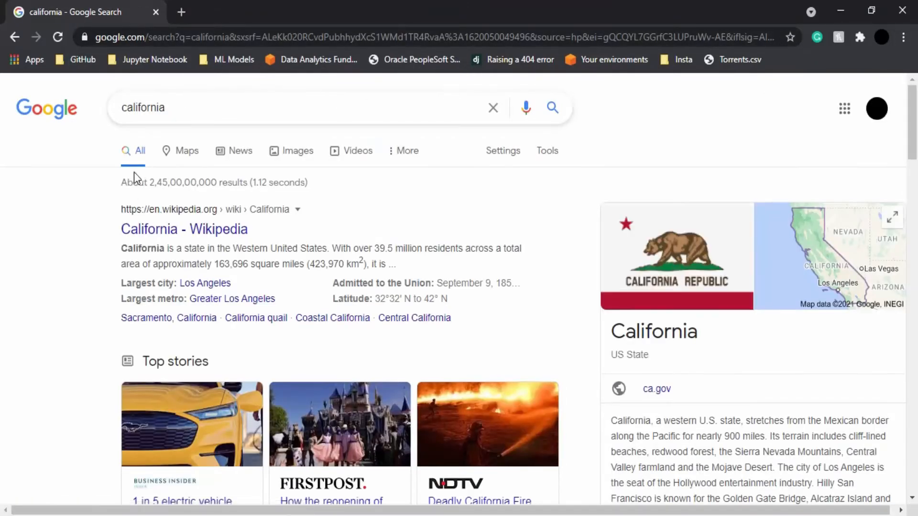
Open the Wikipedia article on California from the results and copy its address.
{"action": "left_click", "coordinate": [200, 234]}
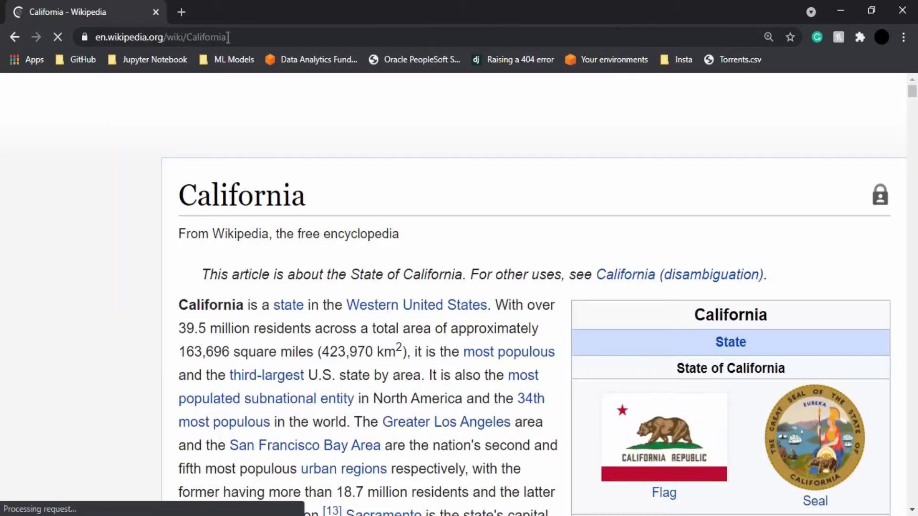
{"action": "left_click_drag", "start_coordinate": [234, 37], "coordinate": [87, 47]}
{"action": "key", "text": "ctrl+c"}
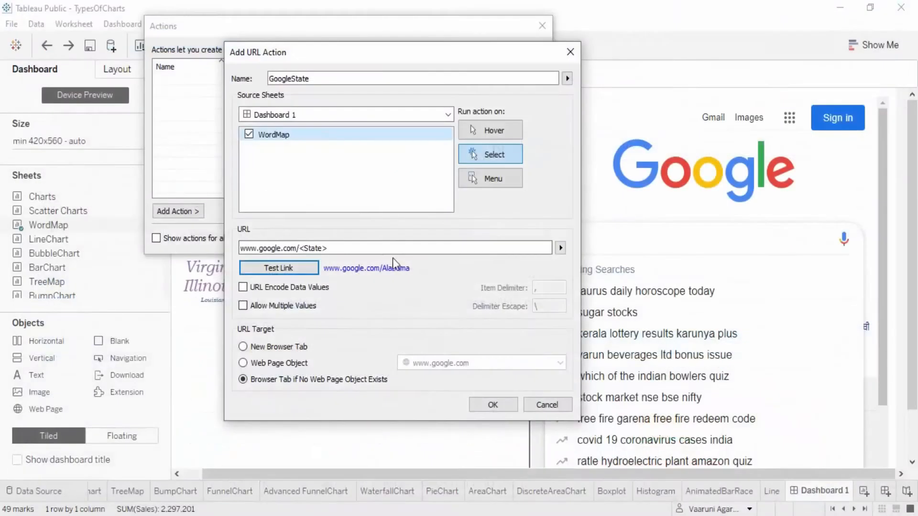
{"action": "left_click_drag", "start_coordinate": [296, 249], "coordinate": [237, 241]}
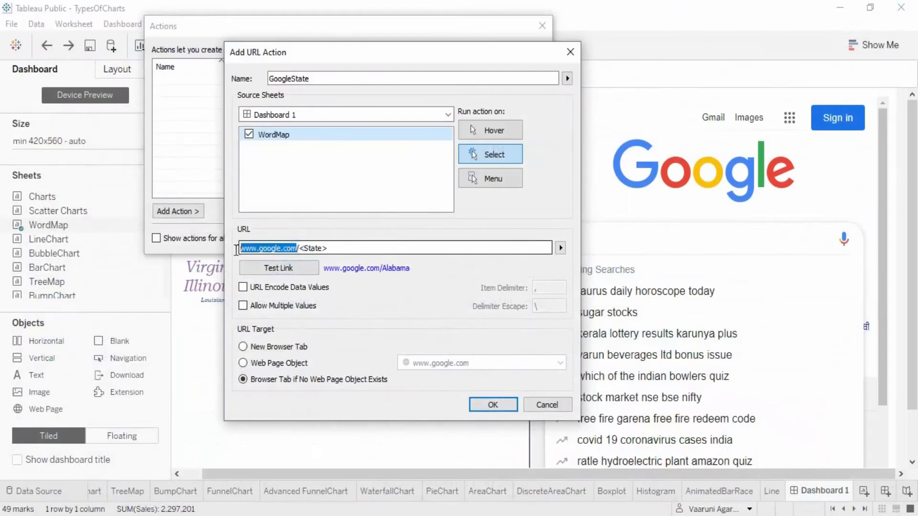
{"action": "key", "text": "ctrl+v"}
{"action": "key", "text": "BackSpace"}
{"action": "key", "text": "BackSpace"}
{"action": "key", "text": "BackSpace"}
{"action": "key", "text": "BackSpace"}
{"action": "key", "text": "BackSpace"}
{"action": "key", "text": "BackSpace"}
{"action": "key", "text": "BackSpace"}
{"action": "key", "text": "BackSpace"}
{"action": "key", "text": "BackSpace"}
{"action": "key", "text": "BackSpace"}
{"action": "key", "text": "BackSpace"}
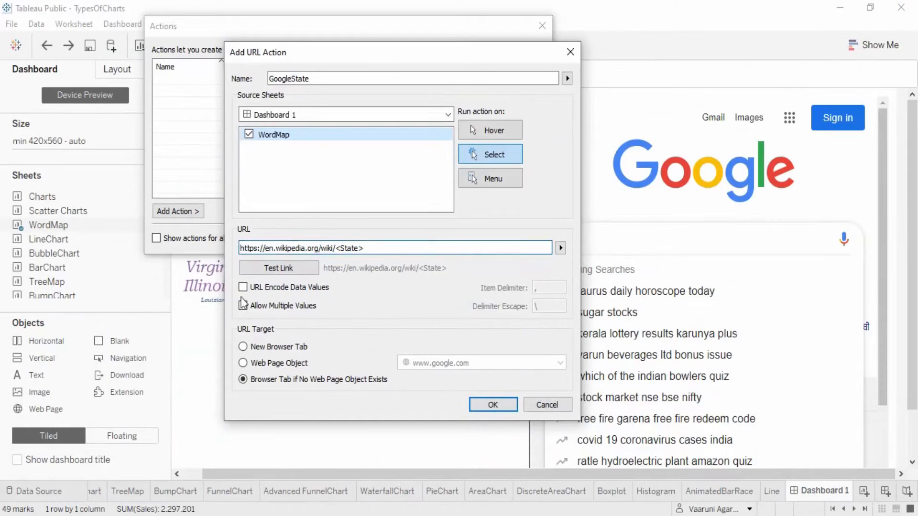
Test the Wikipedia link in the browser, close the page and save the URL action.
{"action": "left_click", "coordinate": [285, 269]}
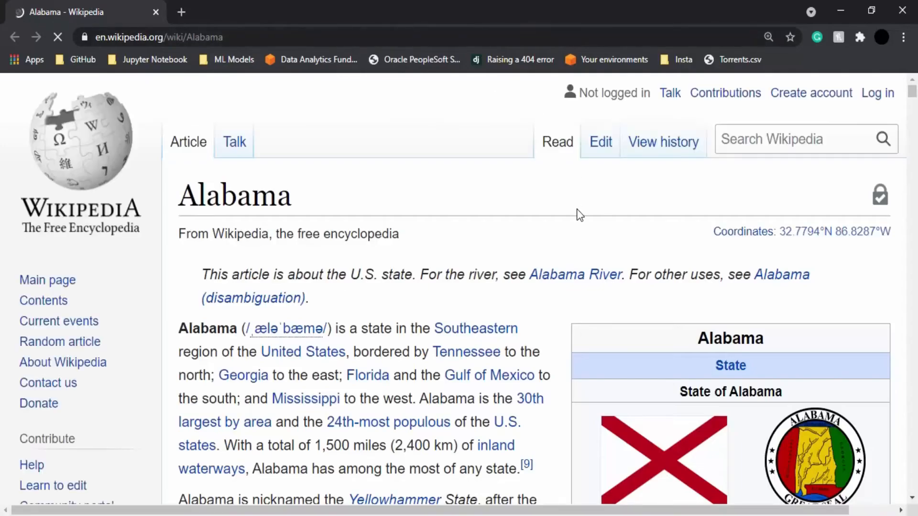
{"action": "scroll", "coordinate": [579, 214], "scroll_direction": "down", "scroll_amount": 15}
{"action": "scroll", "coordinate": [579, 215], "scroll_direction": "up", "scroll_amount": 6}
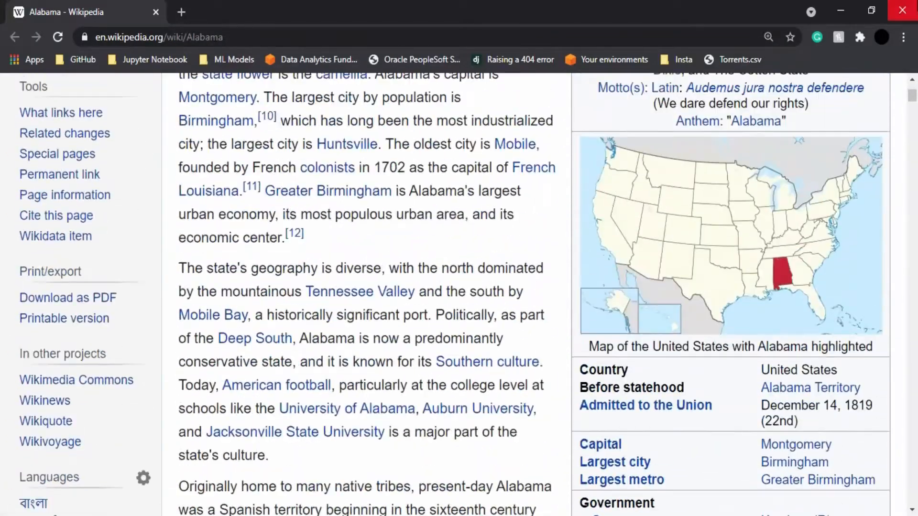
{"action": "left_click", "coordinate": [902, 10]}
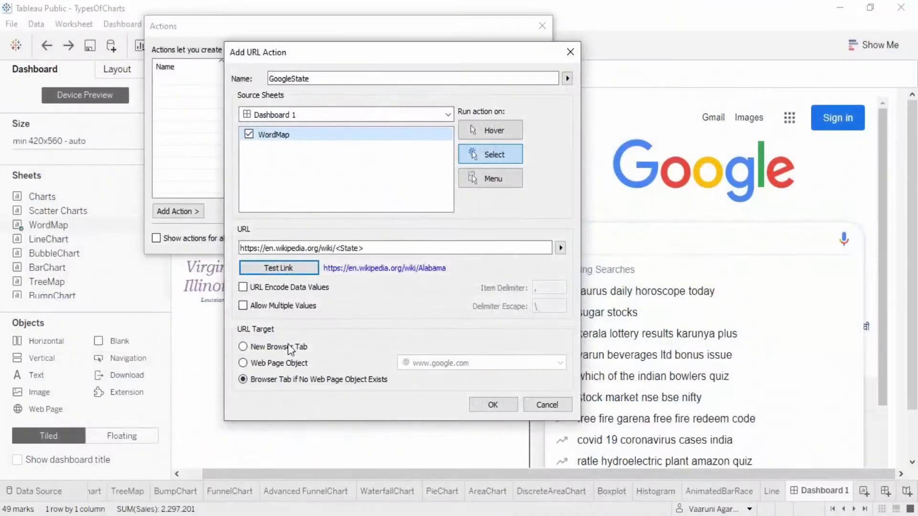
{"action": "left_click", "coordinate": [498, 405]}
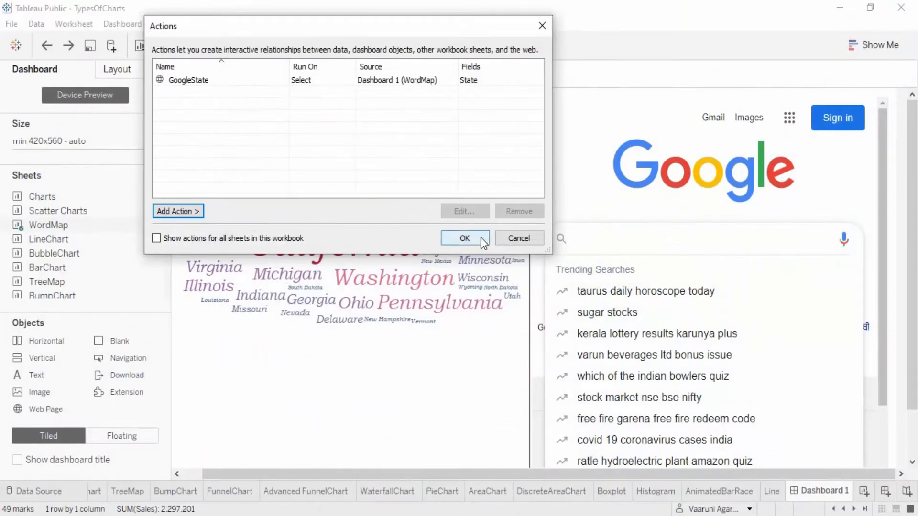
{"action": "left_click", "coordinate": [465, 238]}
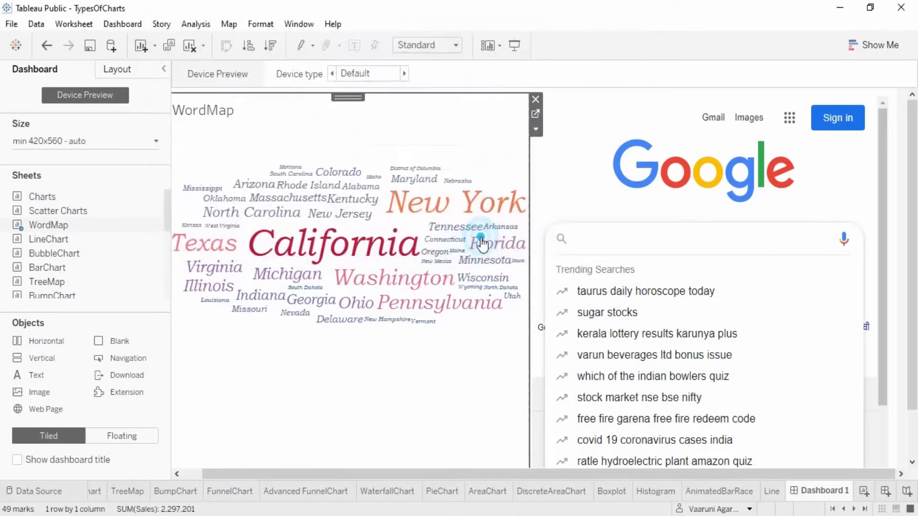
Select California in the WordMap and look through the page loaded in the web page object.
{"action": "left_click", "coordinate": [363, 247]}
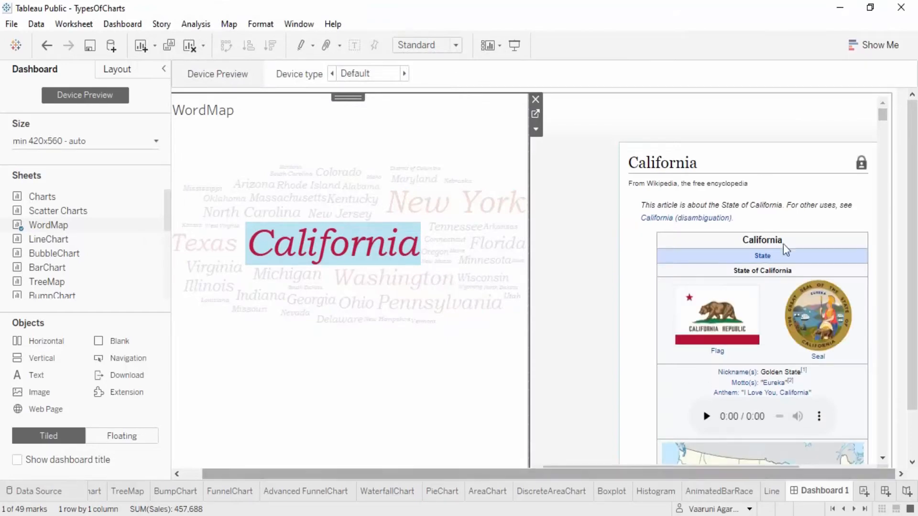
{"action": "scroll", "coordinate": [815, 213], "scroll_direction": "down", "scroll_amount": 10}
{"action": "scroll", "coordinate": [815, 214], "scroll_direction": "down", "scroll_amount": 15}
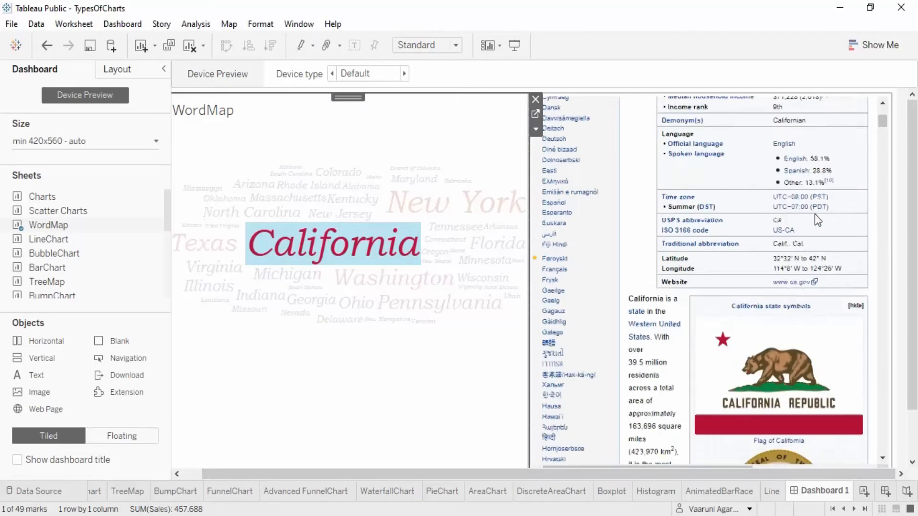
Narrow the WordMap to give the web page more width, and clear the California selection.
{"action": "left_click_drag", "start_coordinate": [529, 317], "coordinate": [425, 349]}
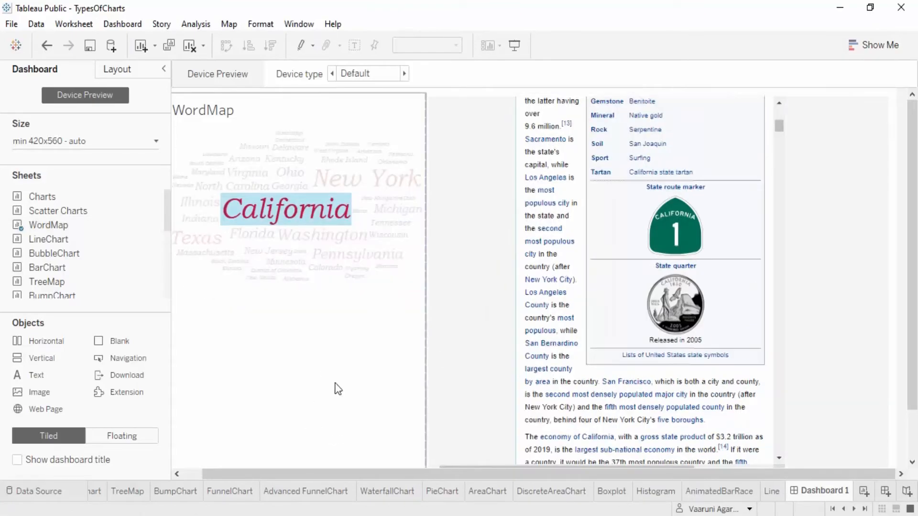
{"action": "left_click", "coordinate": [335, 385]}
{"action": "scroll", "coordinate": [655, 248], "scroll_direction": "down", "scroll_amount": 10}
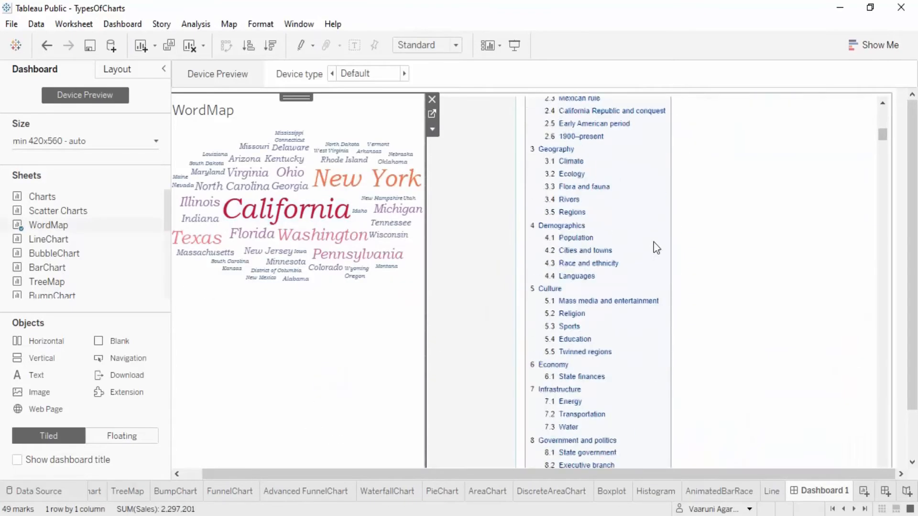
{"action": "scroll", "coordinate": [655, 247], "scroll_direction": "up", "scroll_amount": 10}
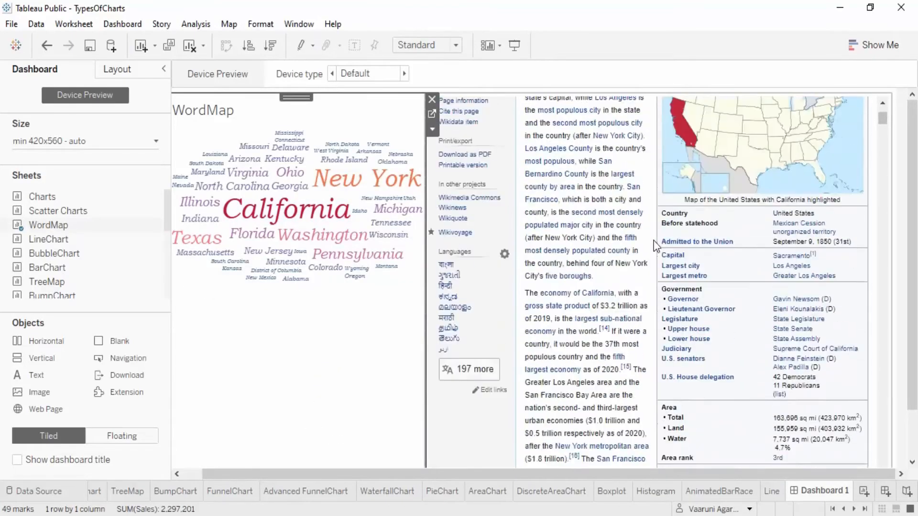
Try the URL action on New York, clear the selection and try it on Texas.
{"action": "left_click", "coordinate": [369, 181]}
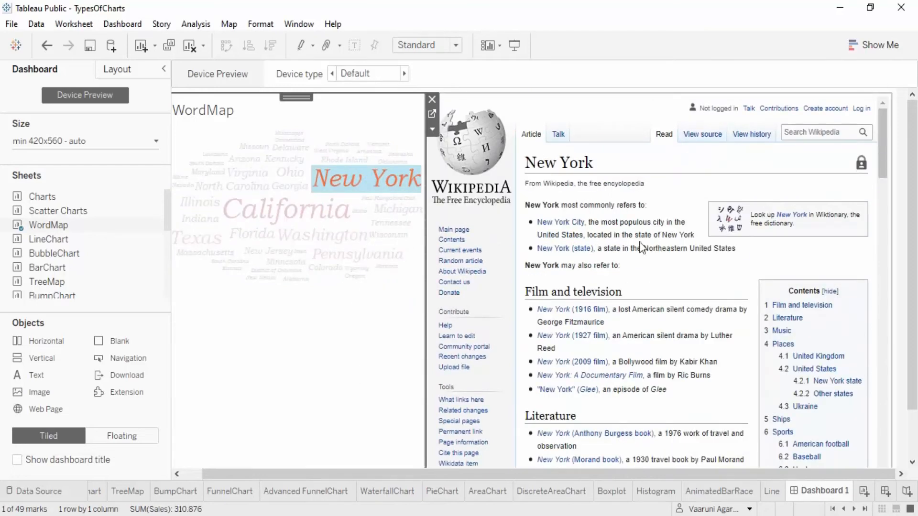
{"action": "left_click", "coordinate": [260, 365]}
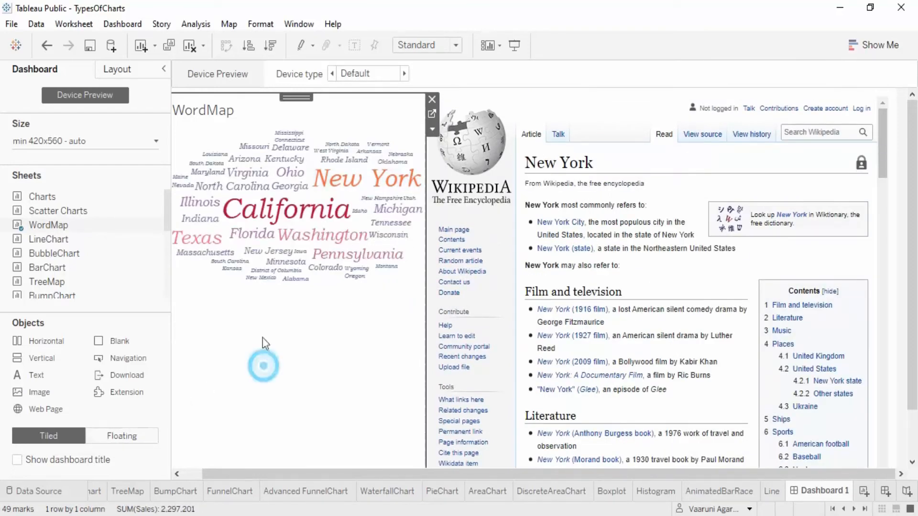
{"action": "left_click", "coordinate": [198, 238]}
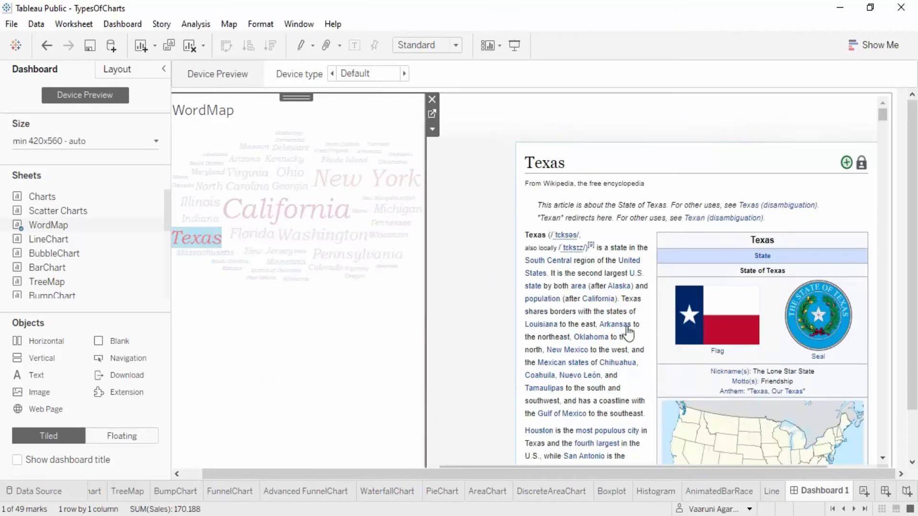